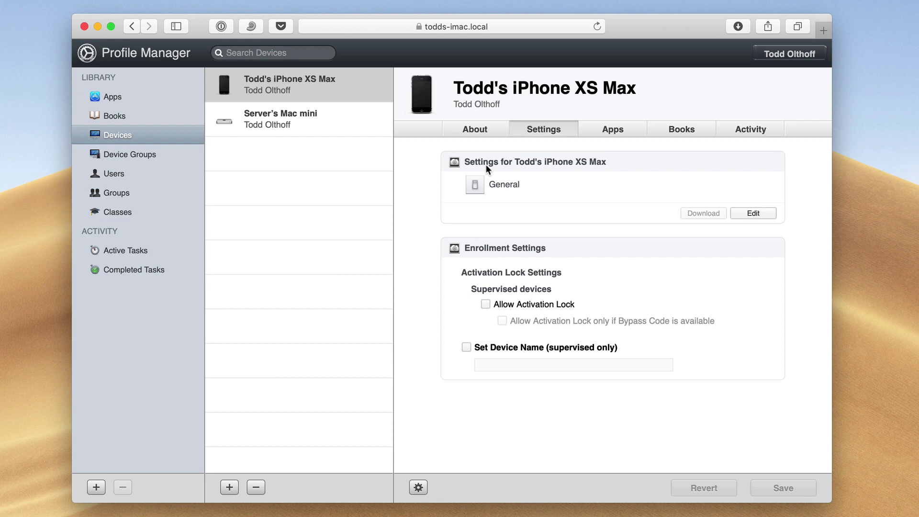
- Open the iPhone XS Max settings profile for editing and scroll to the iOS payloads
click(748, 214)
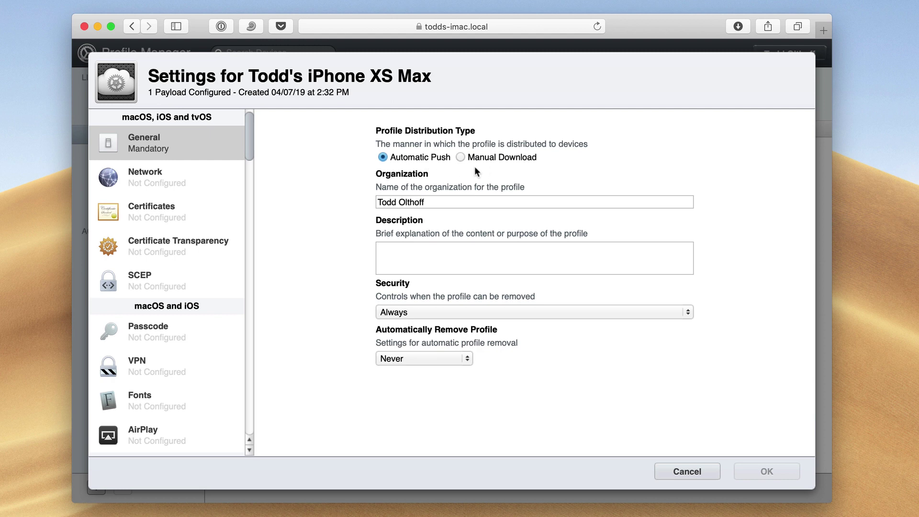
scroll(181, 203, down, 5)
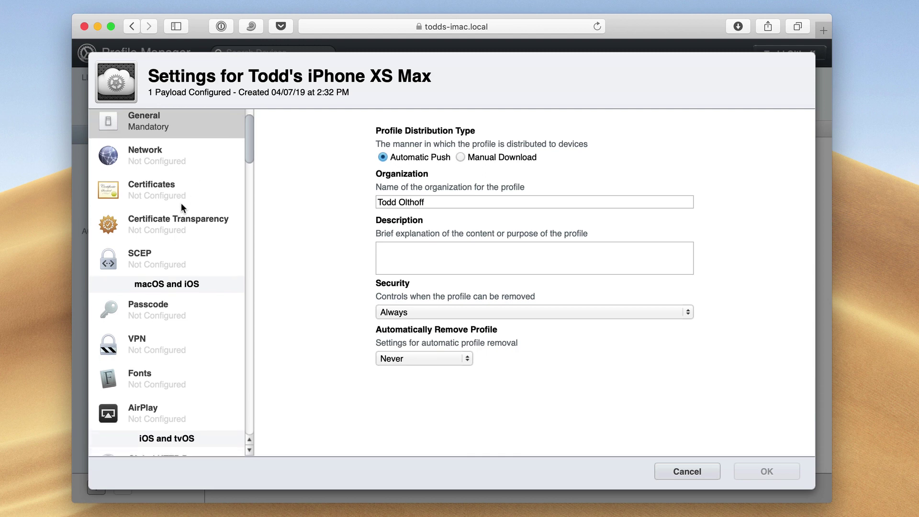
scroll(181, 203, down, 10)
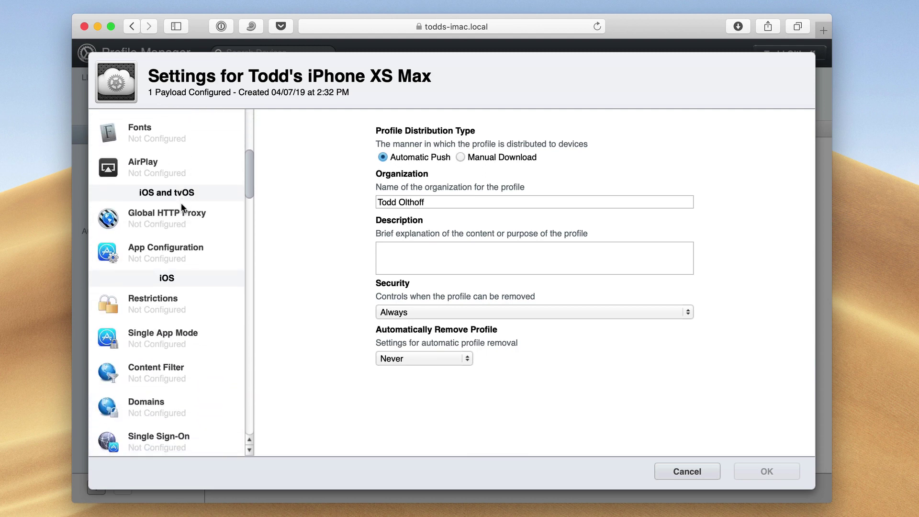
scroll(181, 203, down, 2)
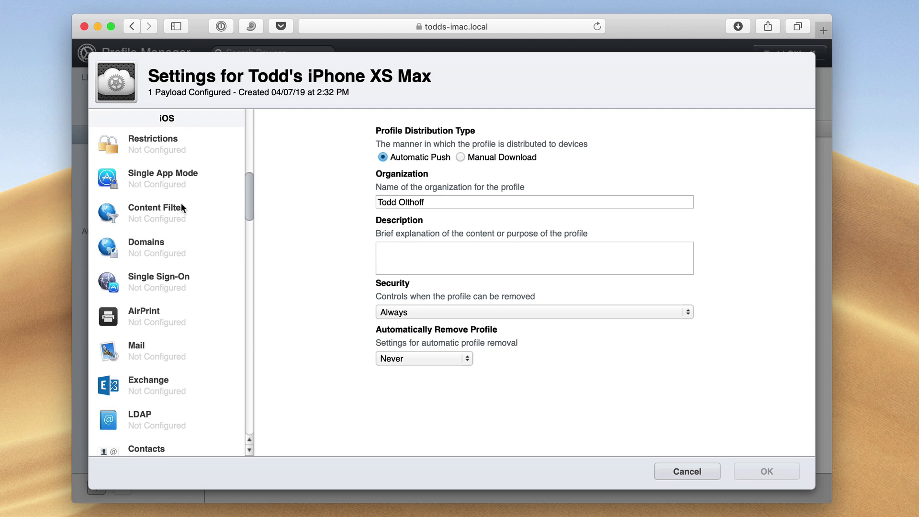
- Configure a Restrictions payload and review its default Functionality checkboxes without changes
click(146, 145)
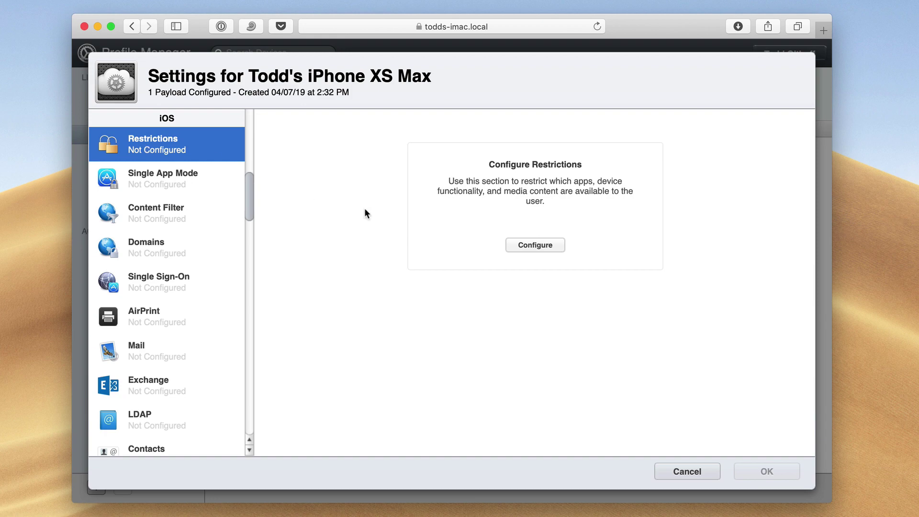
click(529, 245)
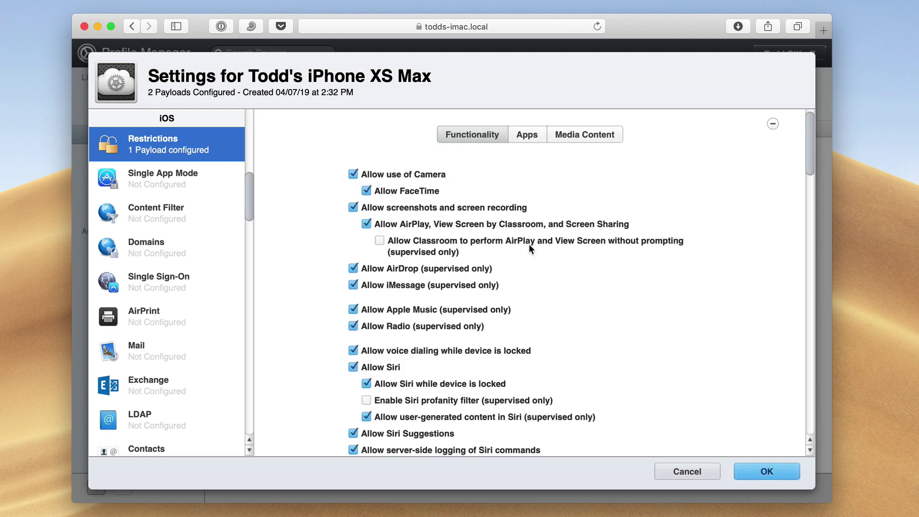
scroll(530, 244, down, 5)
scroll(530, 247, down, 8)
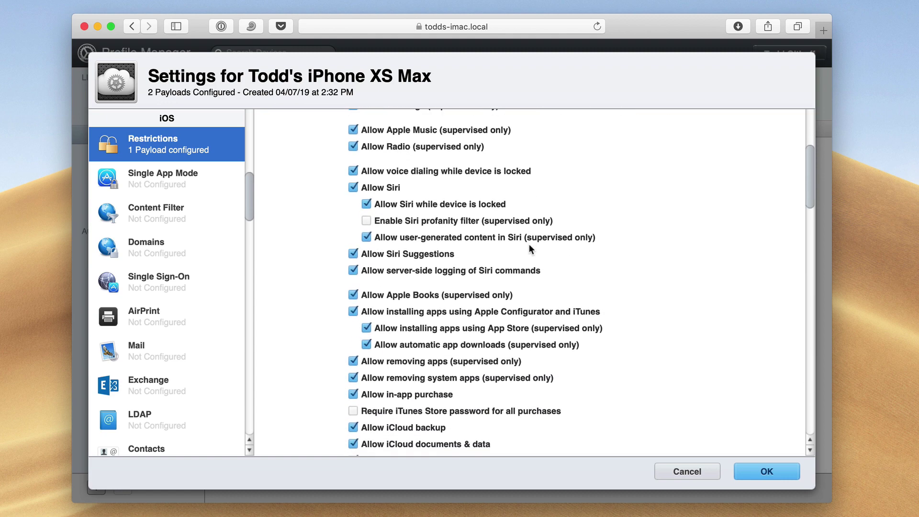
scroll(530, 244, down, 5)
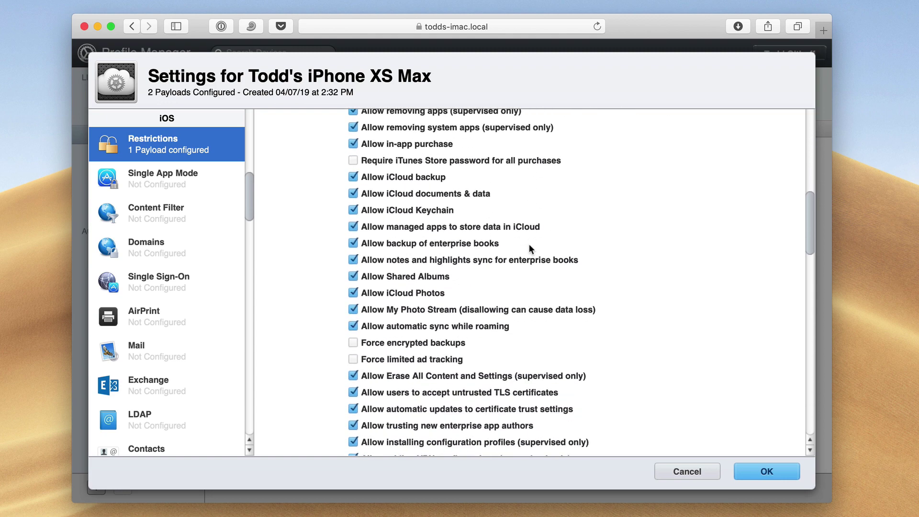
scroll(529, 245, down, 15)
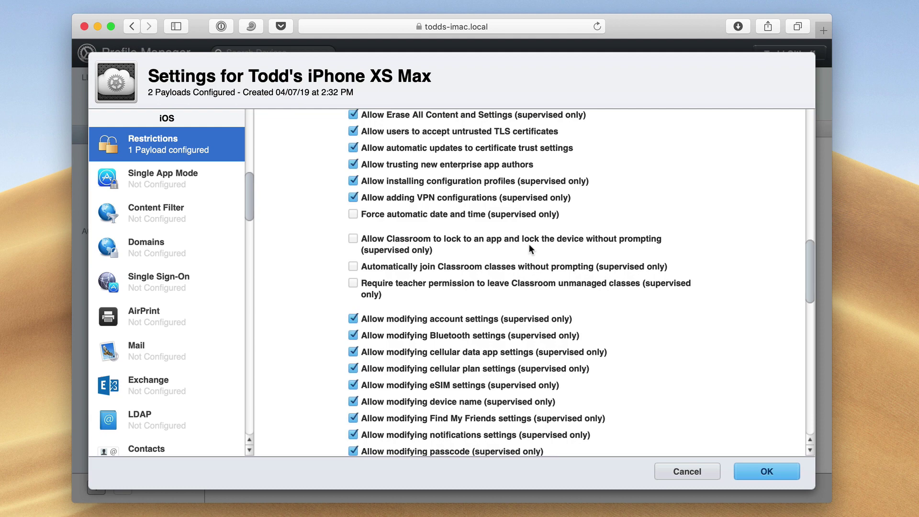
scroll(529, 246, down, 12)
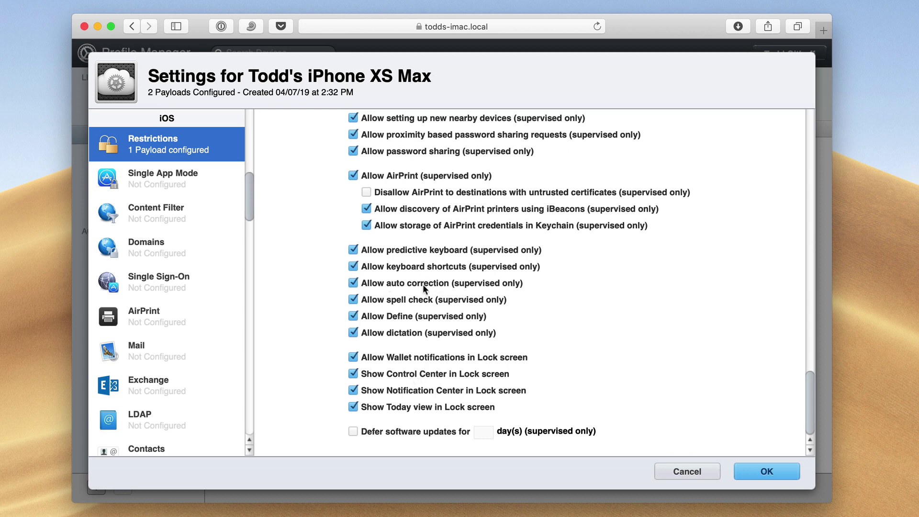
scroll(423, 287, up, 2)
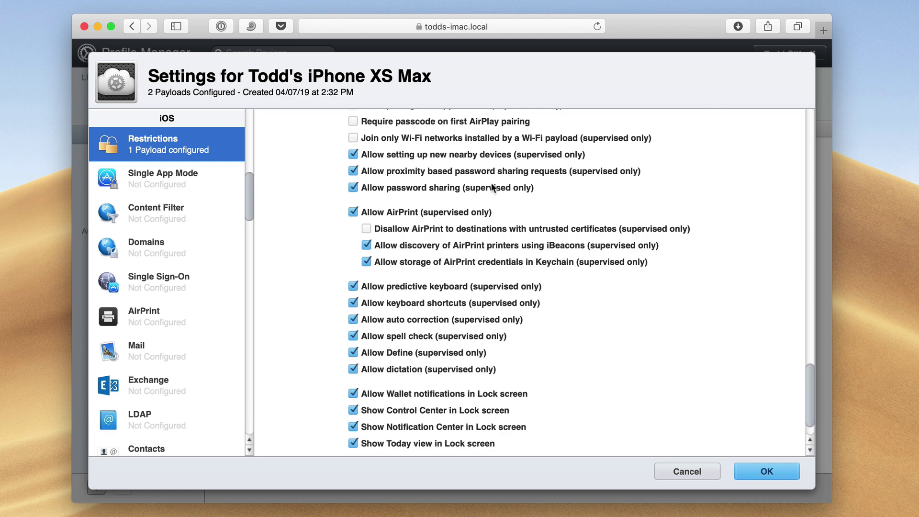
scroll(490, 282, up, 5)
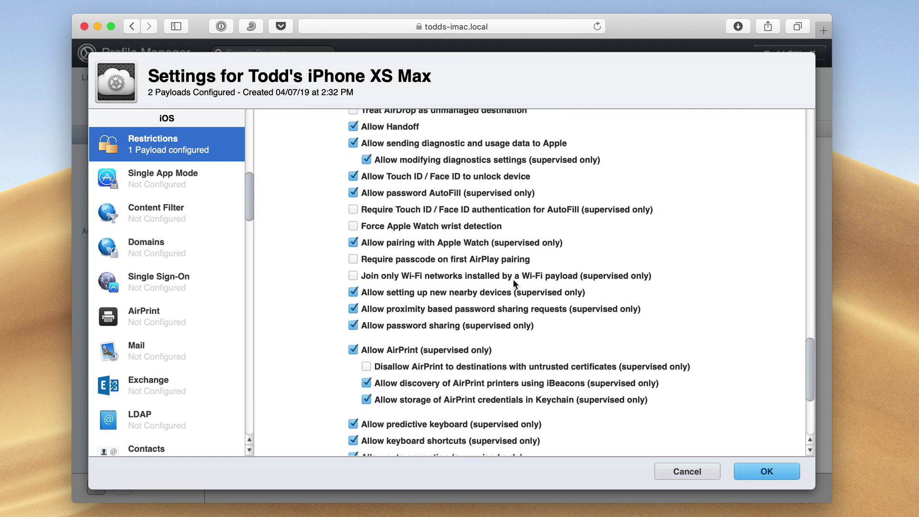
scroll(515, 284, up, 5)
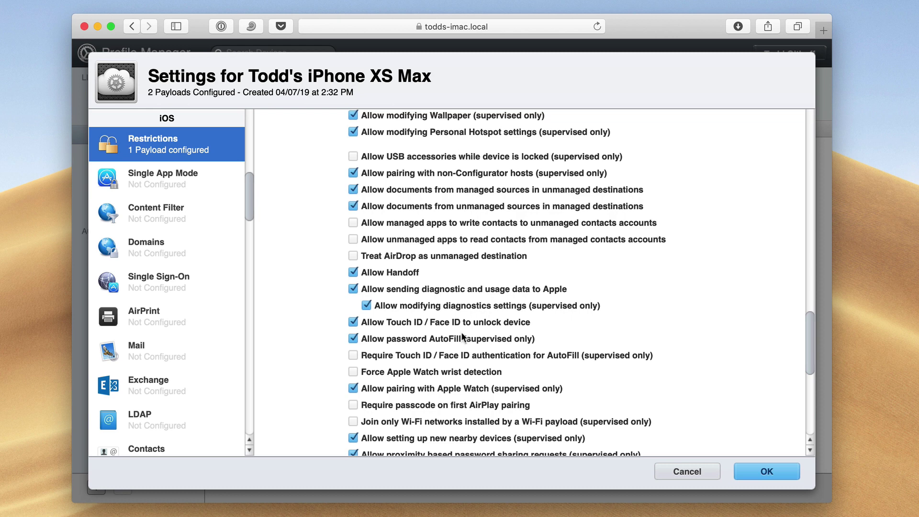
scroll(526, 307, up, 2)
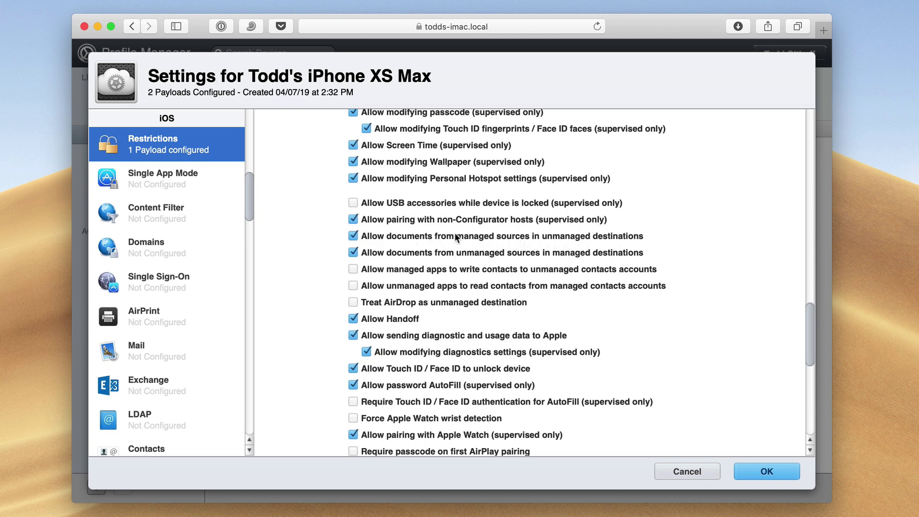
scroll(455, 235, up, 3)
scroll(455, 235, up, 4)
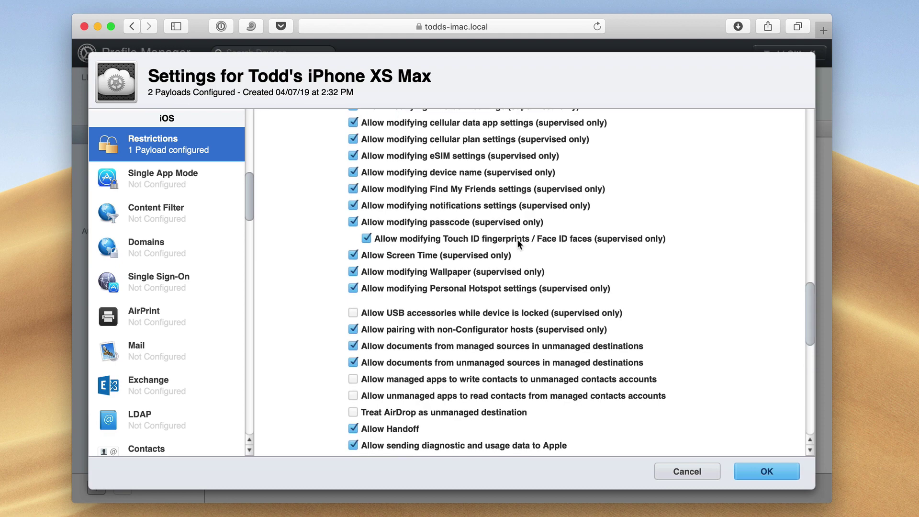
scroll(508, 244, up, 1)
scroll(508, 244, up, 9)
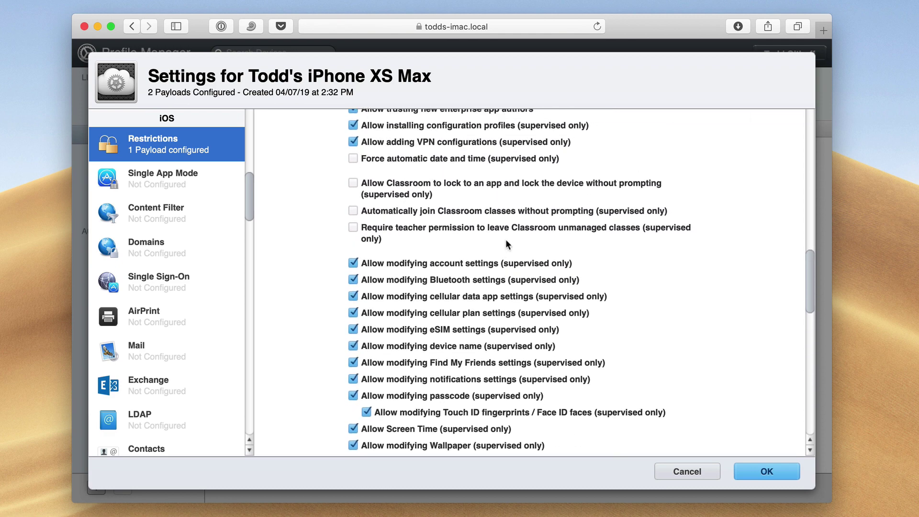
scroll(508, 244, up, 2)
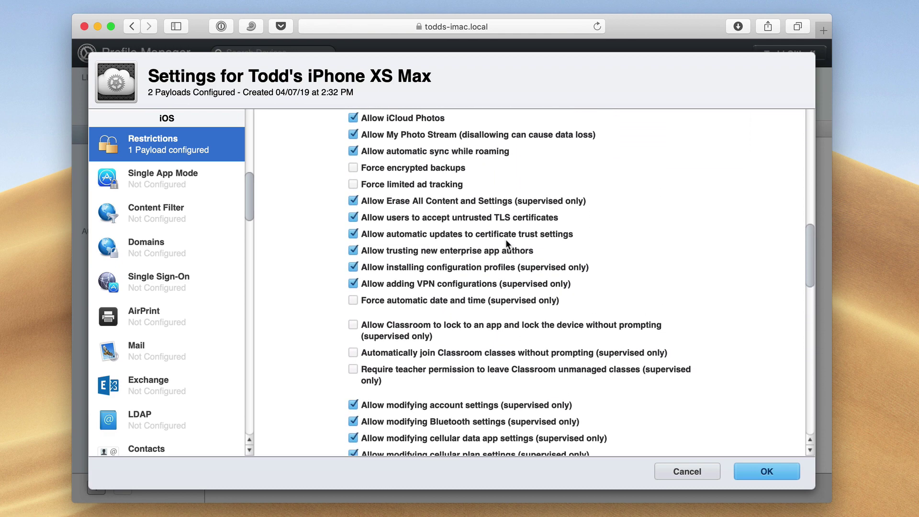
scroll(516, 243, up, 4)
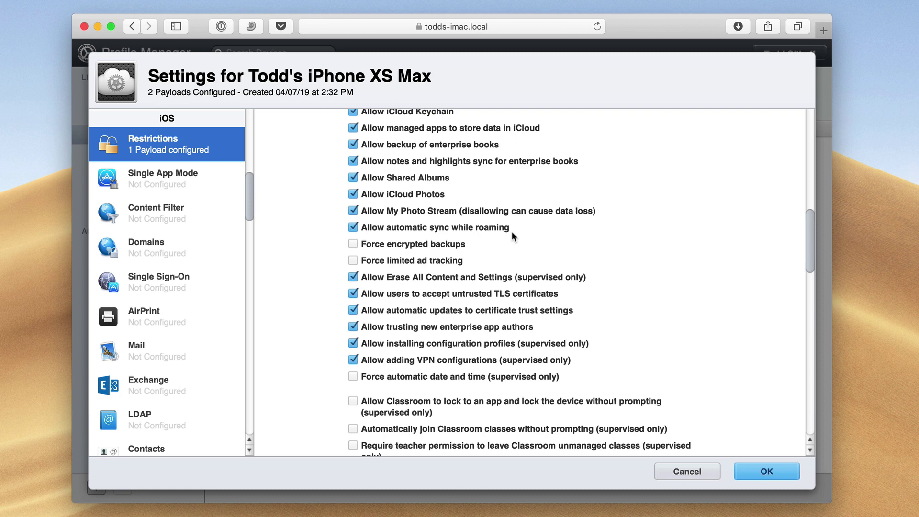
scroll(512, 232, up, 2)
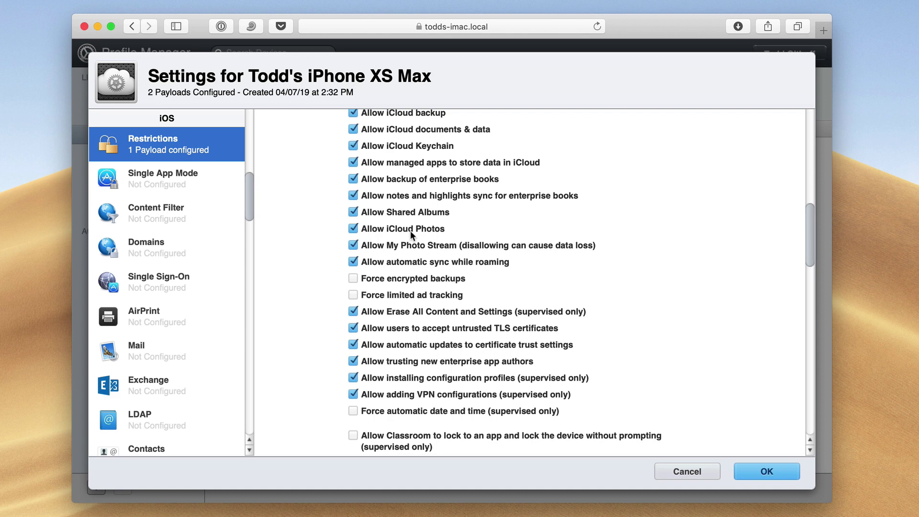
scroll(411, 234, up, 4)
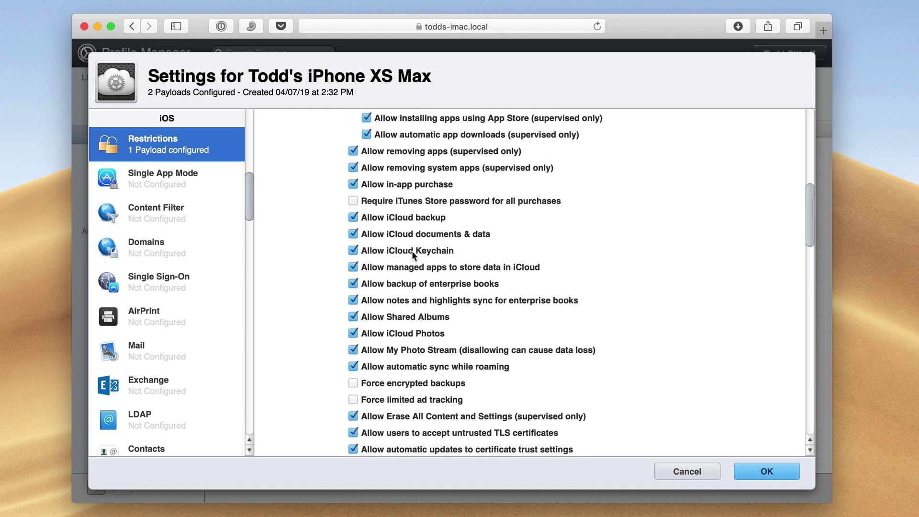
scroll(433, 218, up, 8)
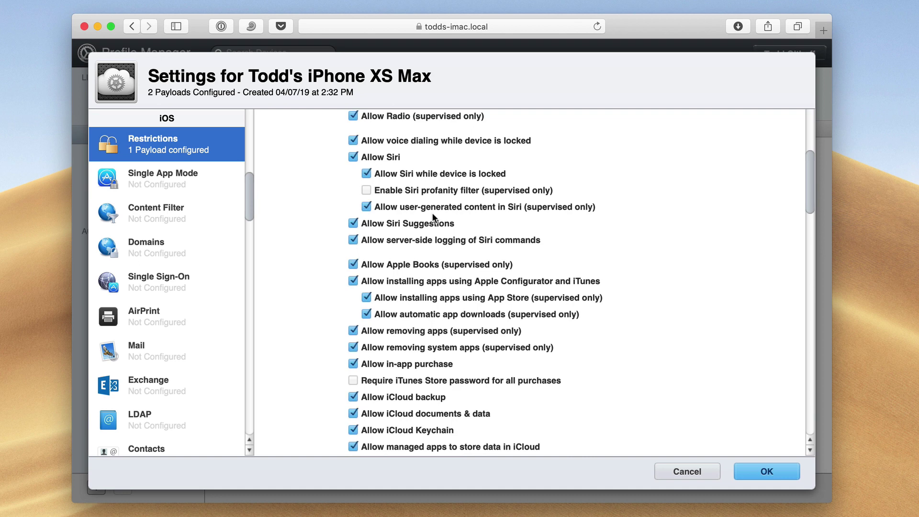
scroll(433, 218, up, 7)
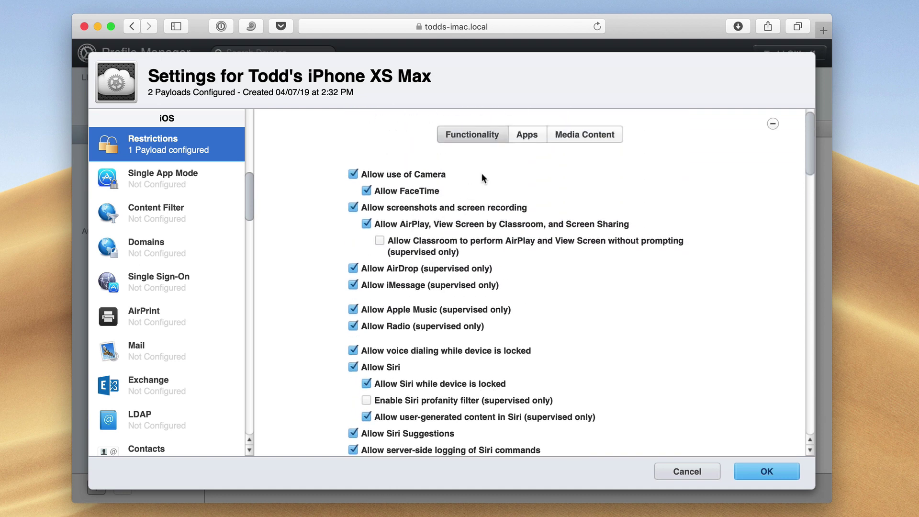
- Review the Apps restrictions, leaving Safari's Block Cookies at Always Allow, then view Media Content
click(524, 136)
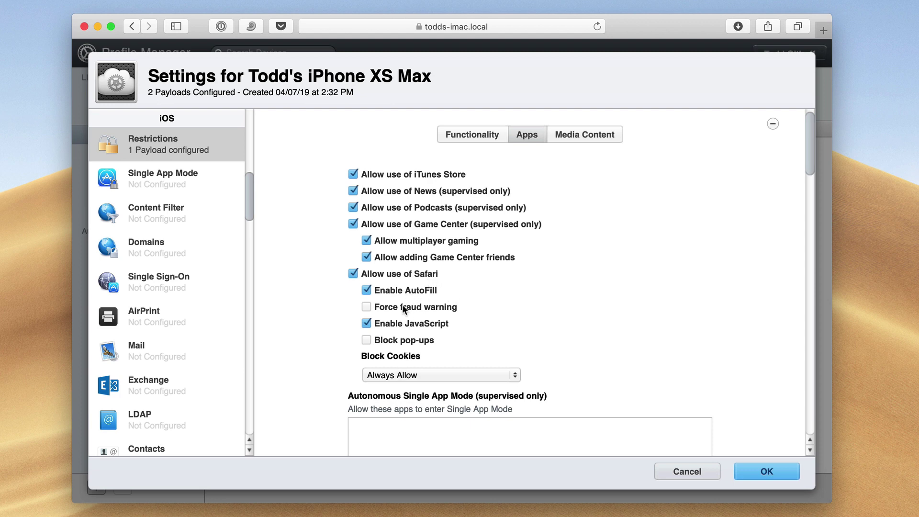
scroll(416, 322, down, 3)
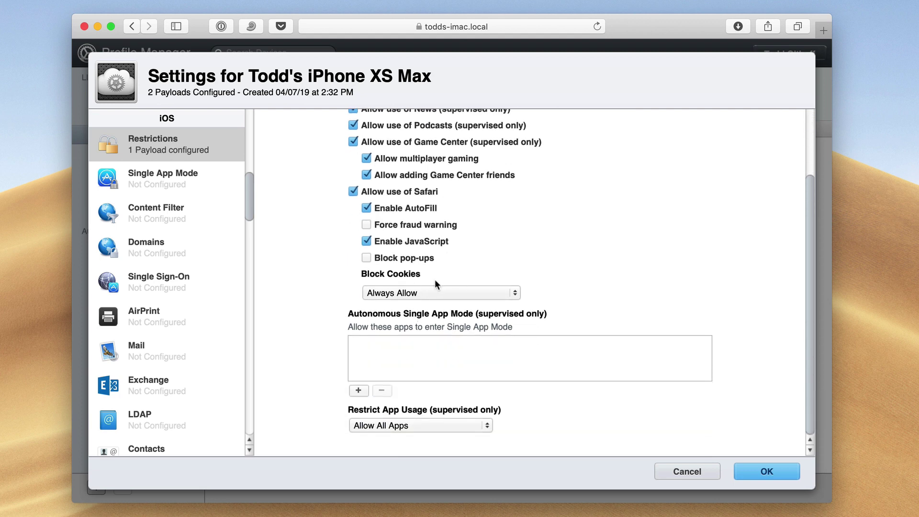
click(515, 293)
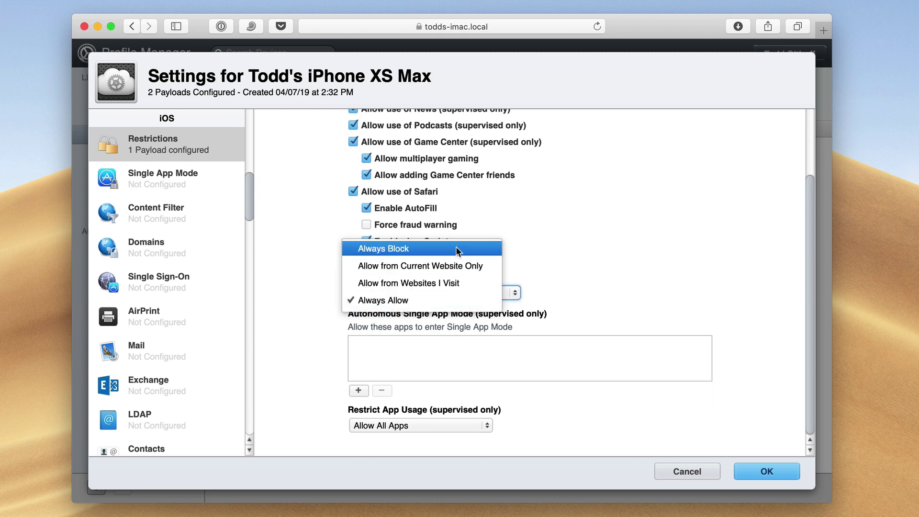
click(562, 249)
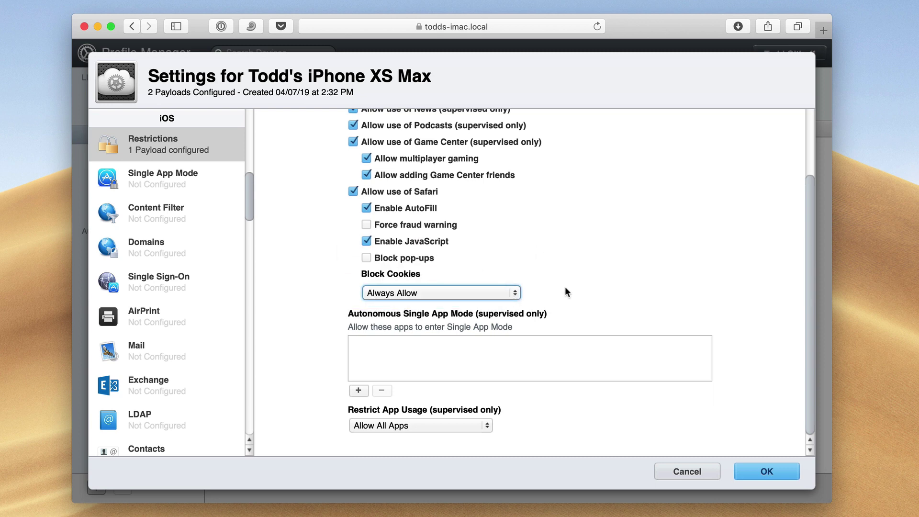
scroll(550, 313, up, 3)
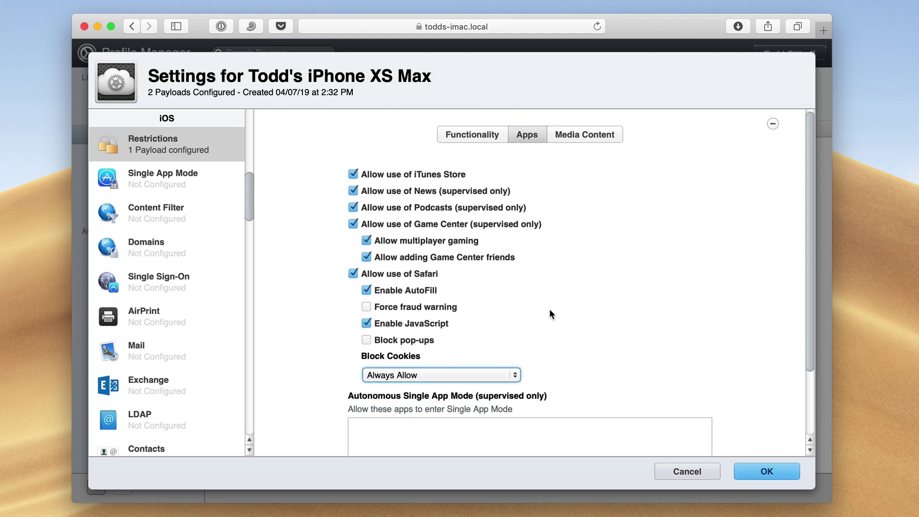
click(586, 136)
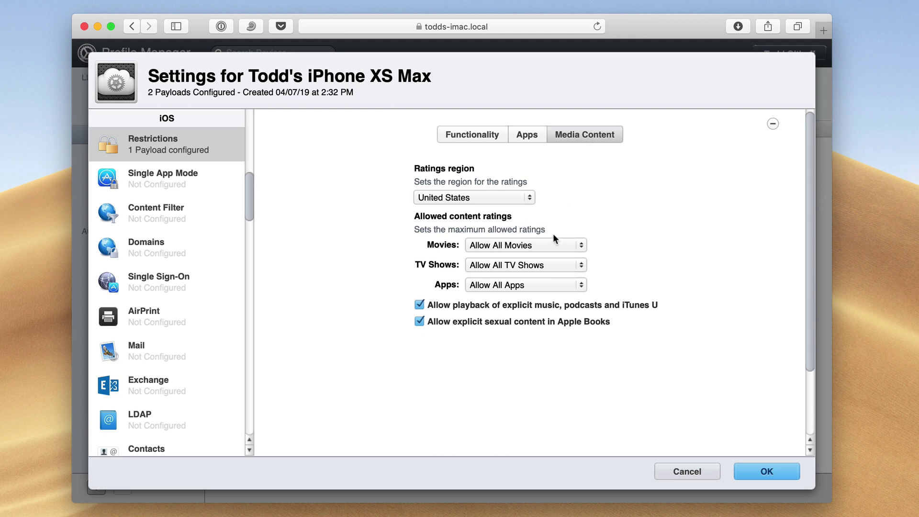
- Cap movie ratings at G while keeping all TV shows and Allow All Apps
click(581, 246)
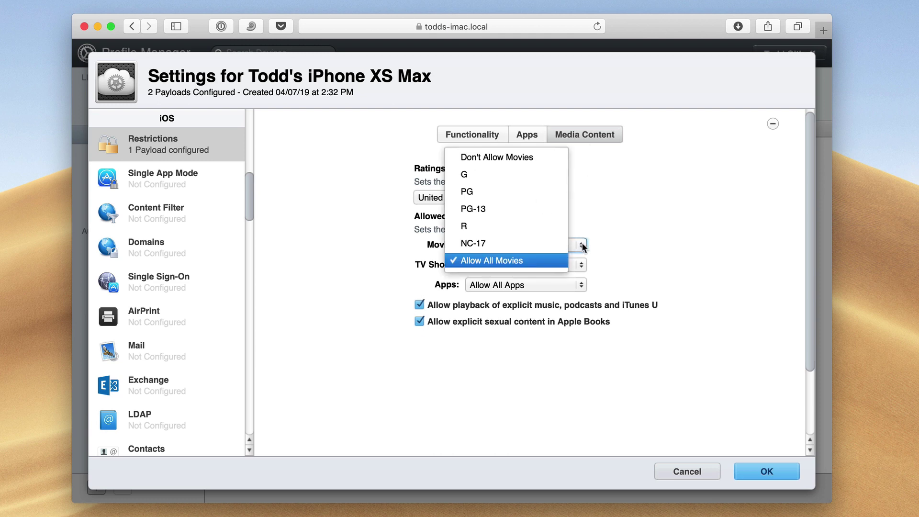
click(539, 177)
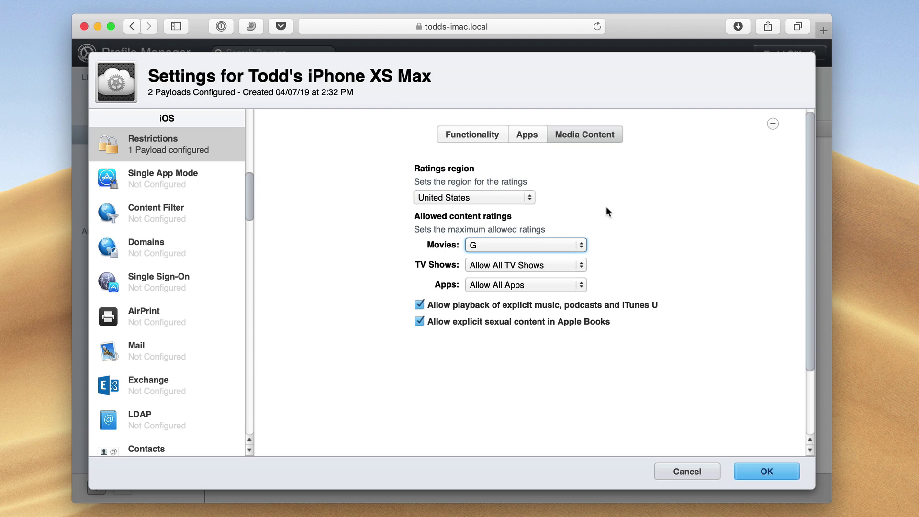
click(581, 266)
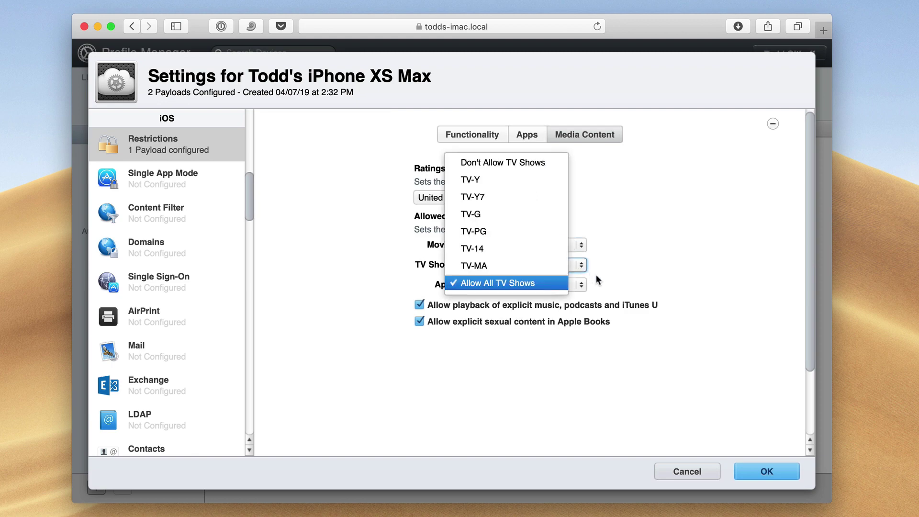
click(595, 279)
click(581, 285)
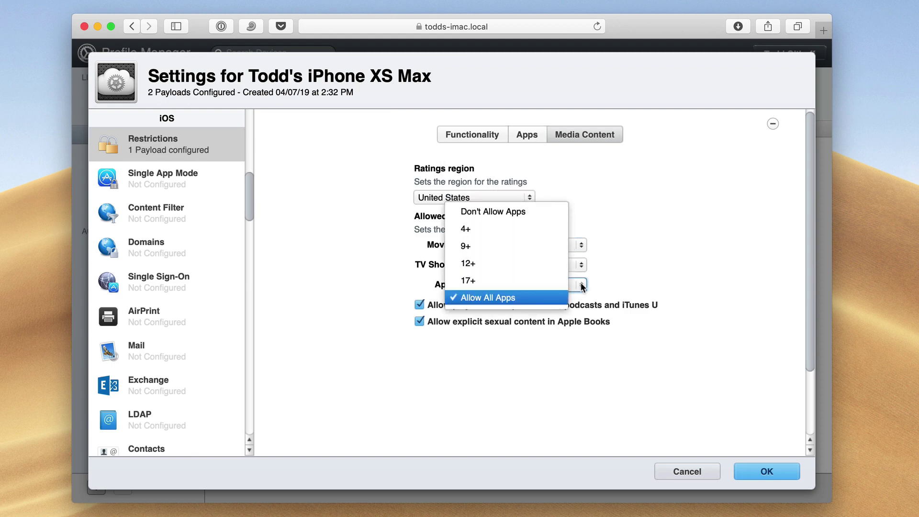
click(621, 270)
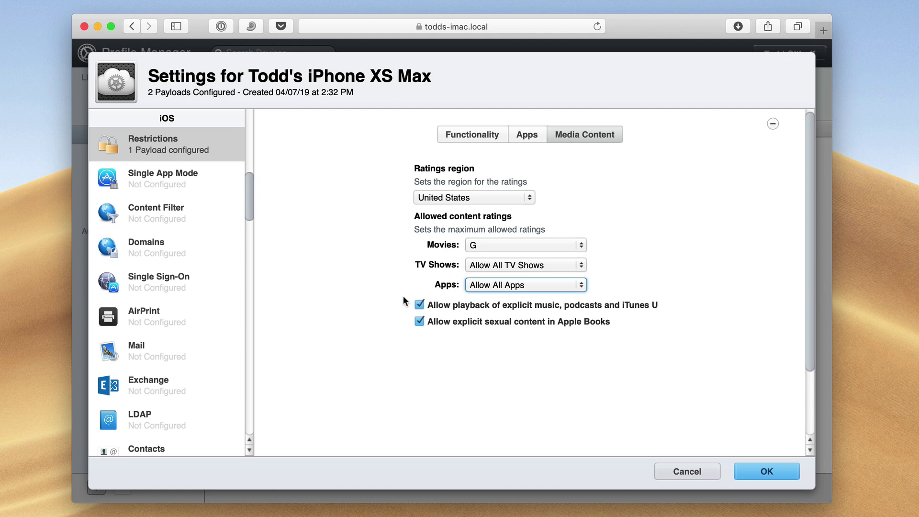
- Add a Single App Mode payload, leaving Lock To App empty
click(151, 177)
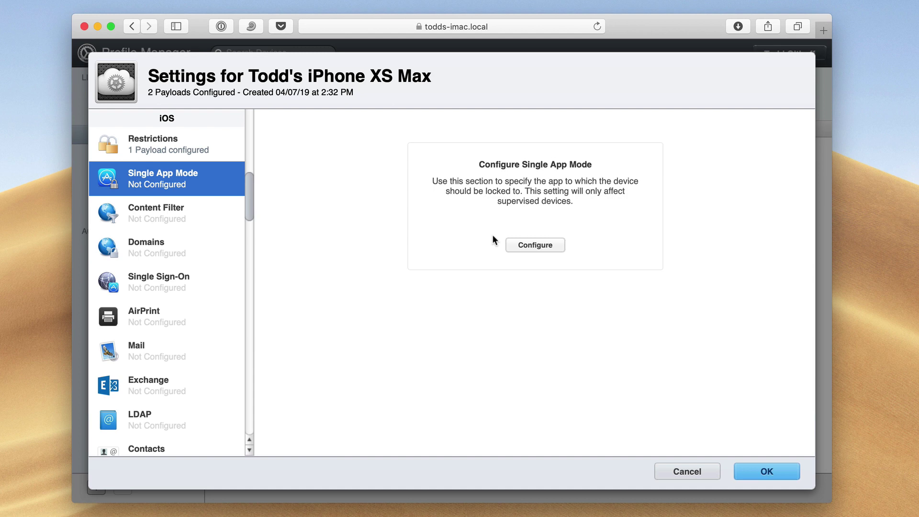
click(534, 244)
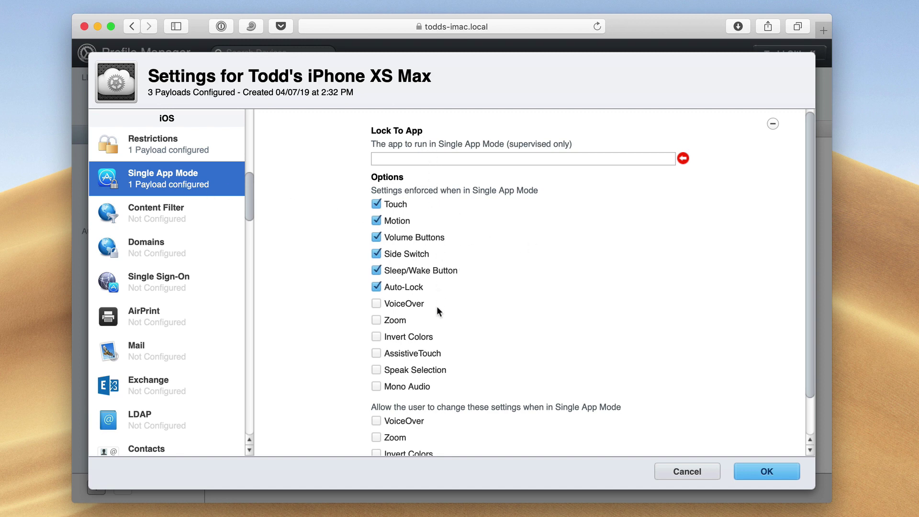
scroll(436, 311, down, 2)
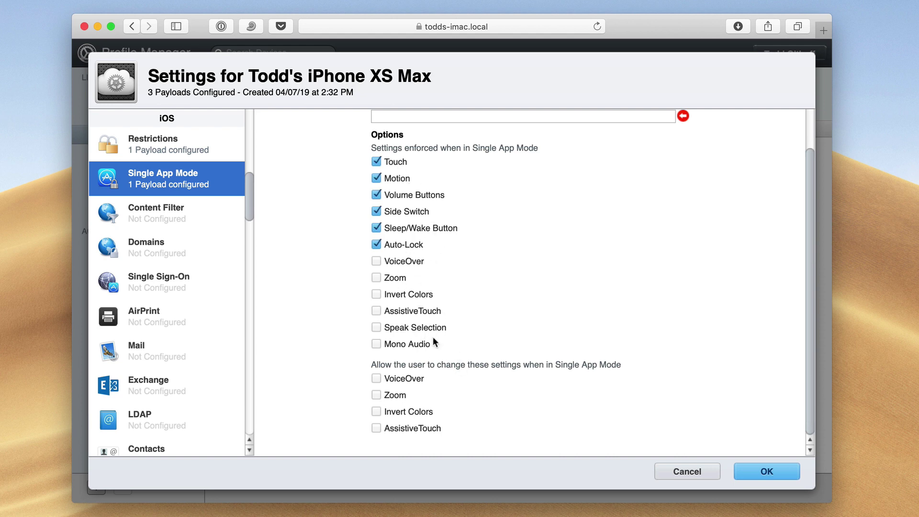
scroll(433, 341, up, 2)
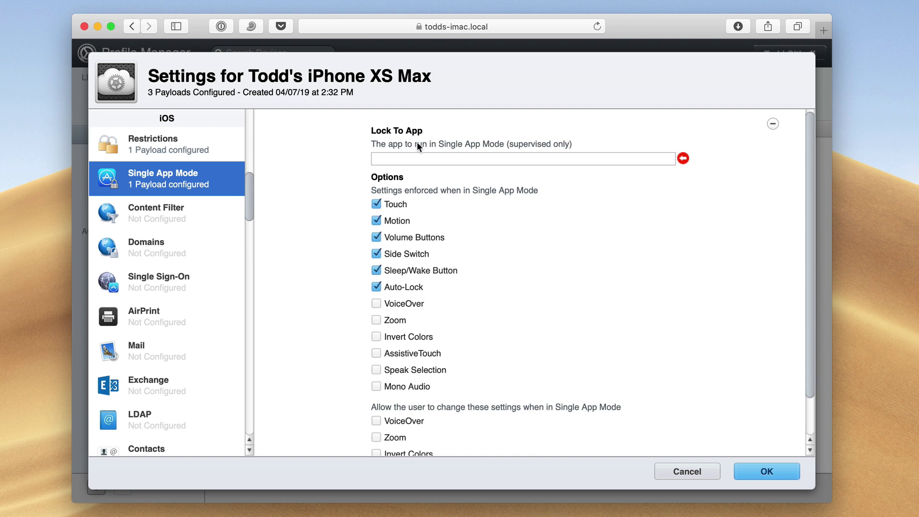
- Add a Content Filter payload with the Built-in: Limit Adult Content filter type
click(147, 215)
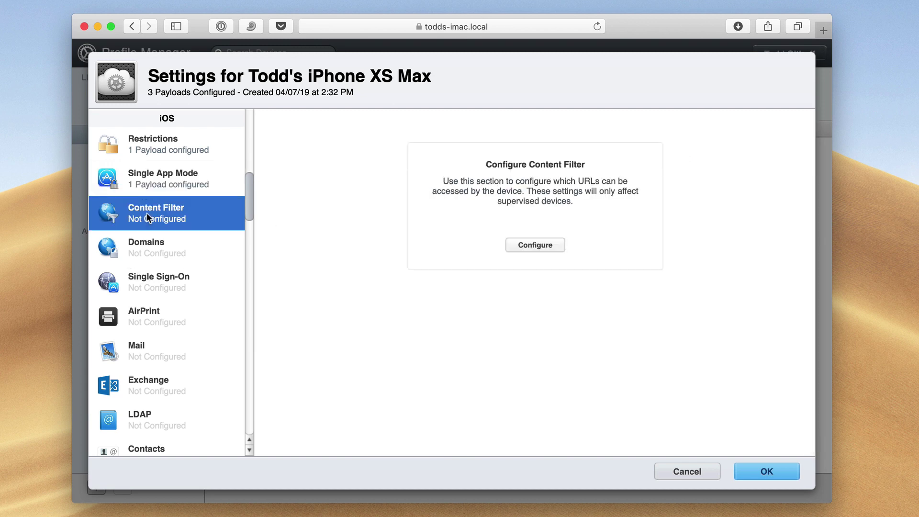
click(530, 244)
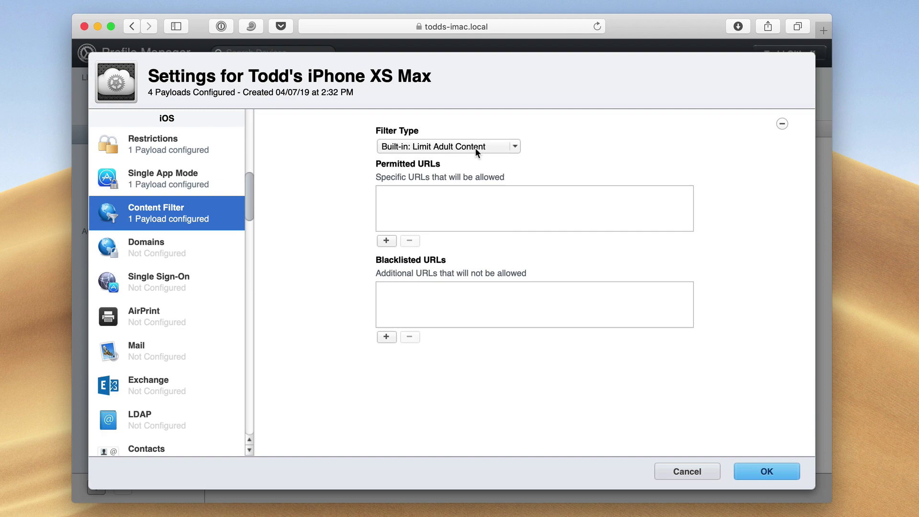
click(515, 148)
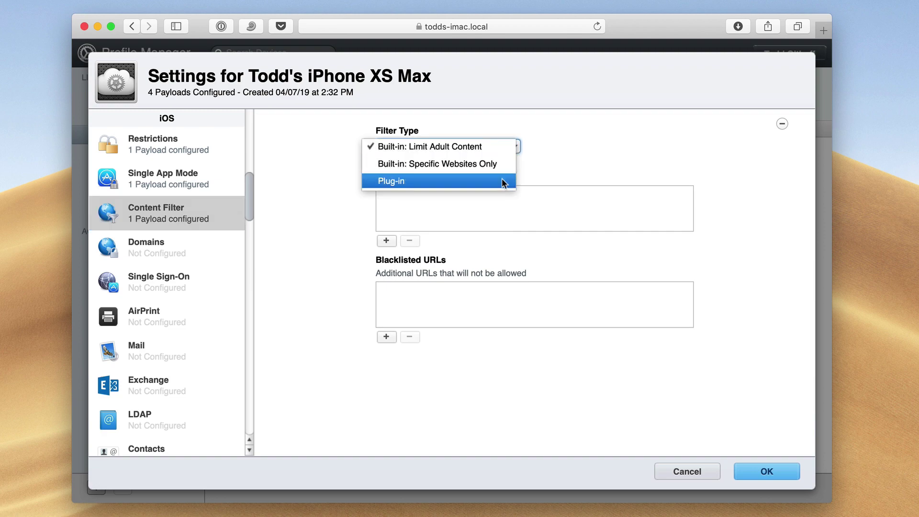
click(580, 144)
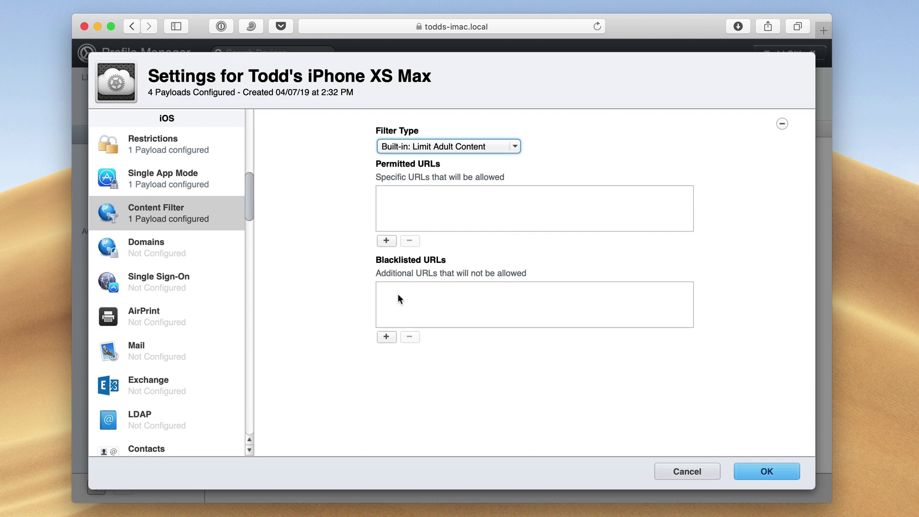
- Add a Domains payload and a Single Sign-On payload with empty account fields
click(145, 245)
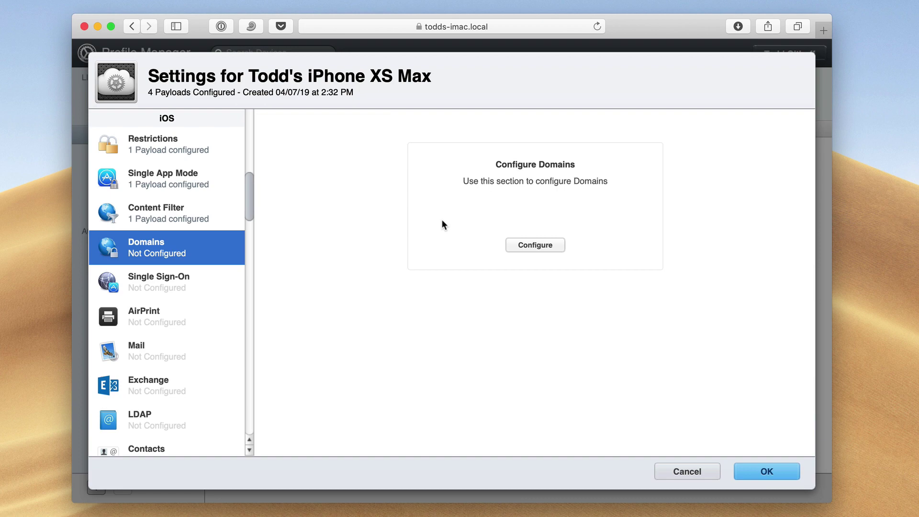
click(529, 246)
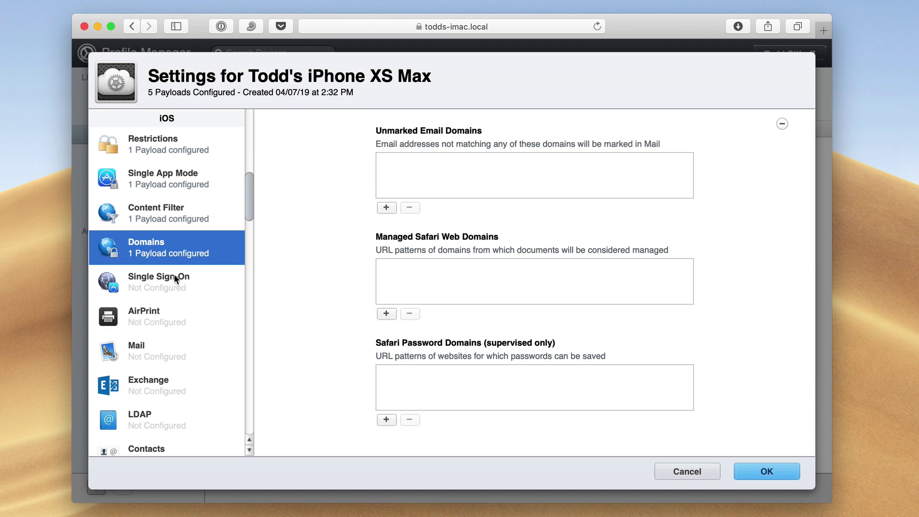
click(159, 282)
click(537, 246)
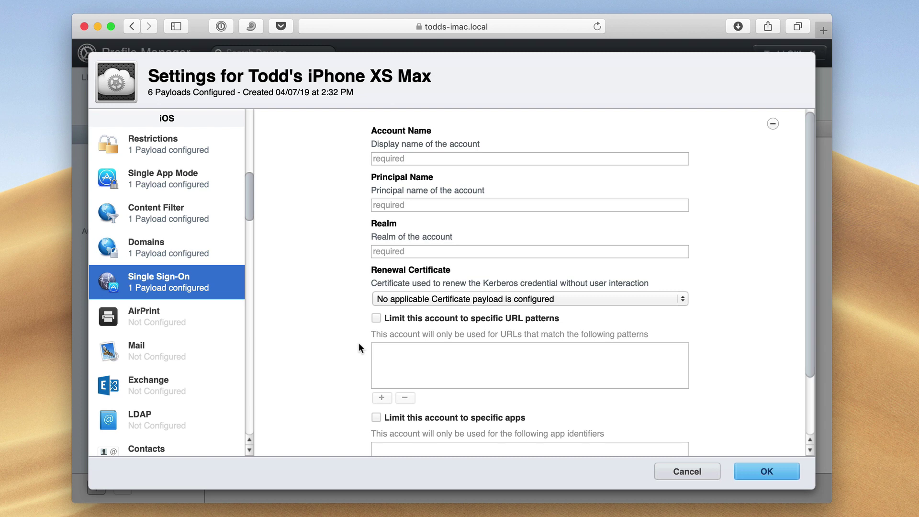
- Add an AirPrint payload with an empty printer list
click(150, 314)
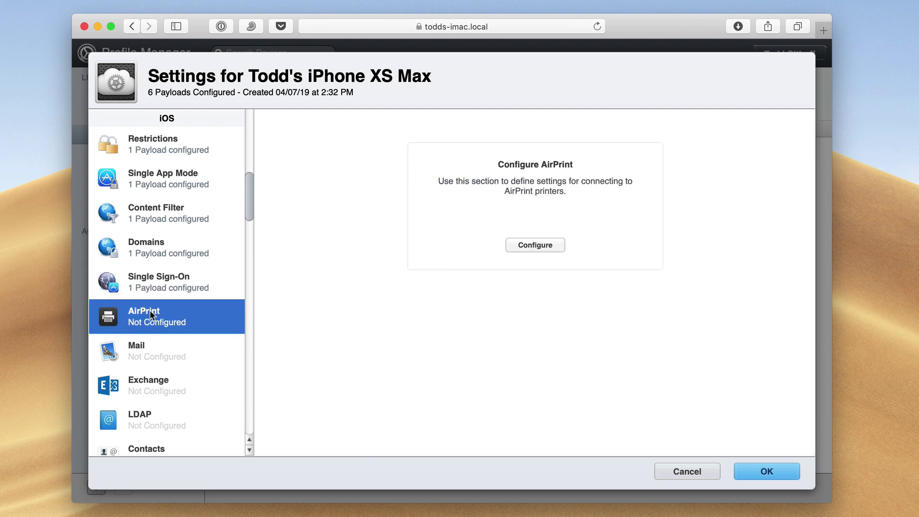
click(520, 245)
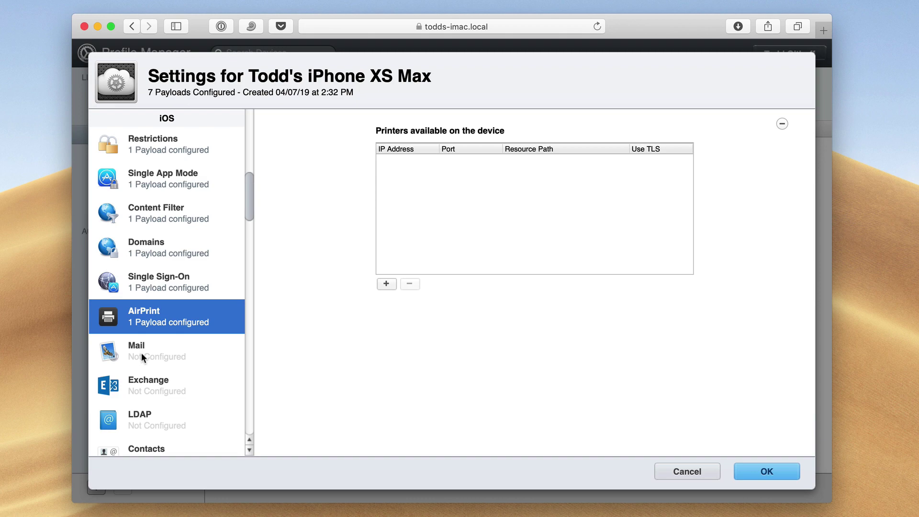
scroll(142, 357, down, 5)
- Look over the Mail and LDAP sections, then add a Calendar payload for a CalDAV account
click(138, 266)
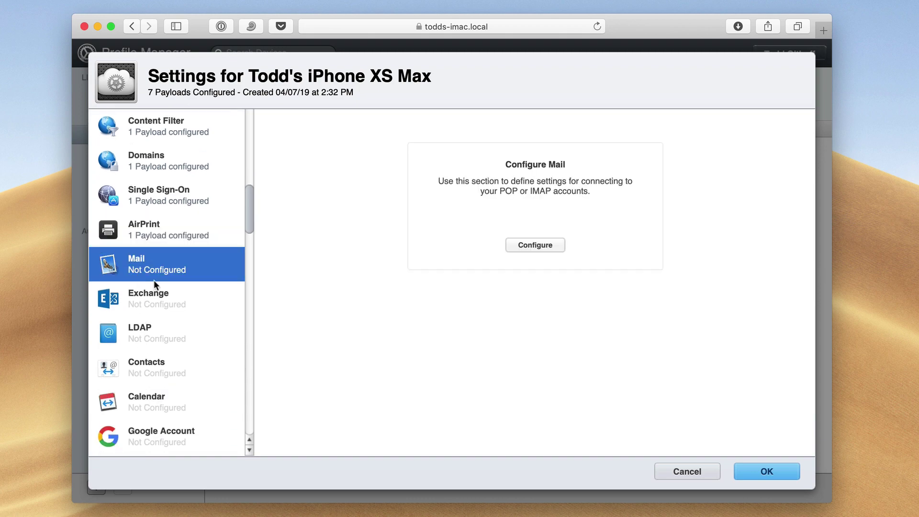
click(148, 334)
scroll(148, 334, down, 5)
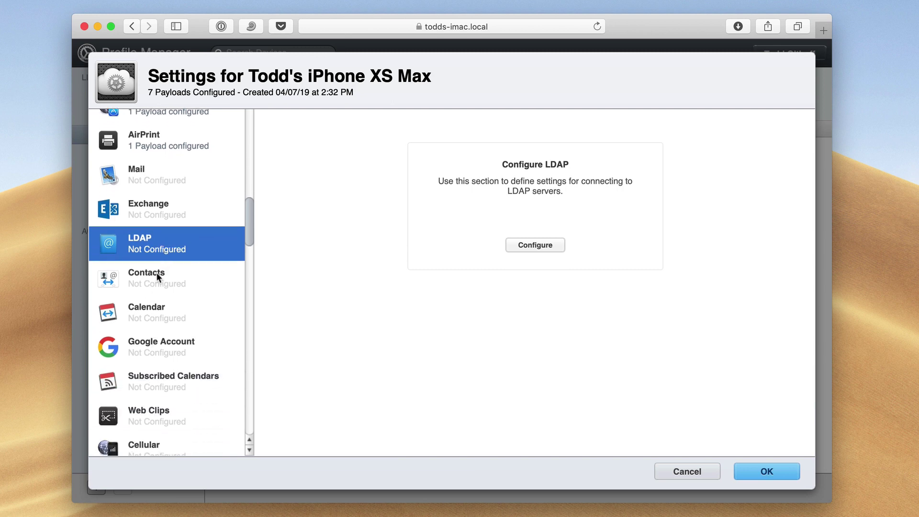
click(154, 311)
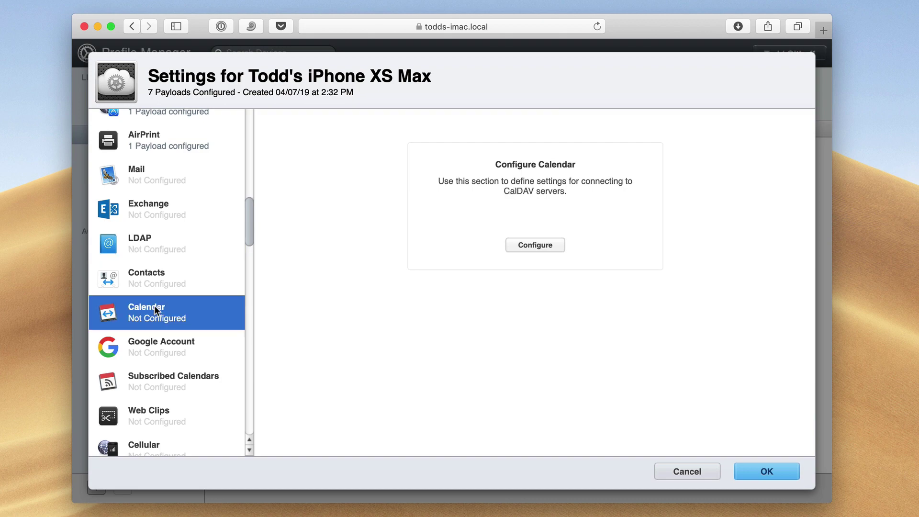
click(534, 246)
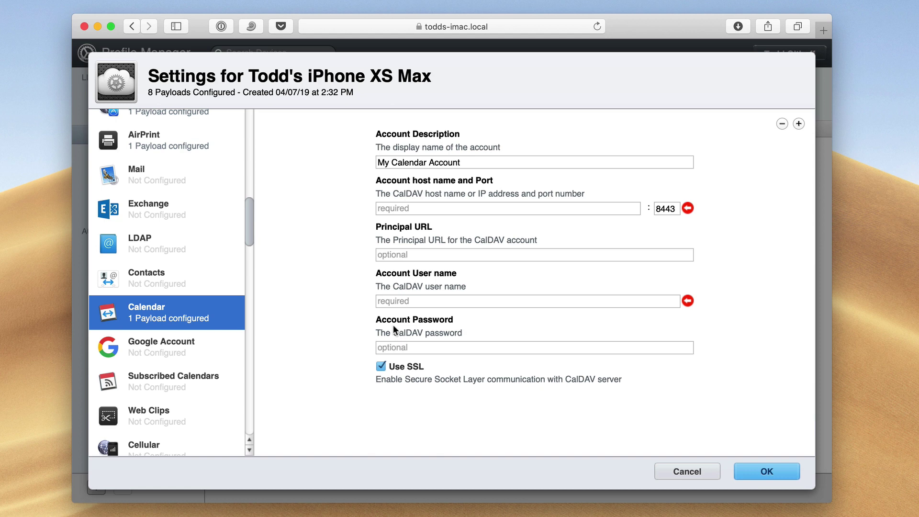
- Add Google Account and Subscribed Calendars payloads, the subscription titled My Subscribed Calendar
click(150, 343)
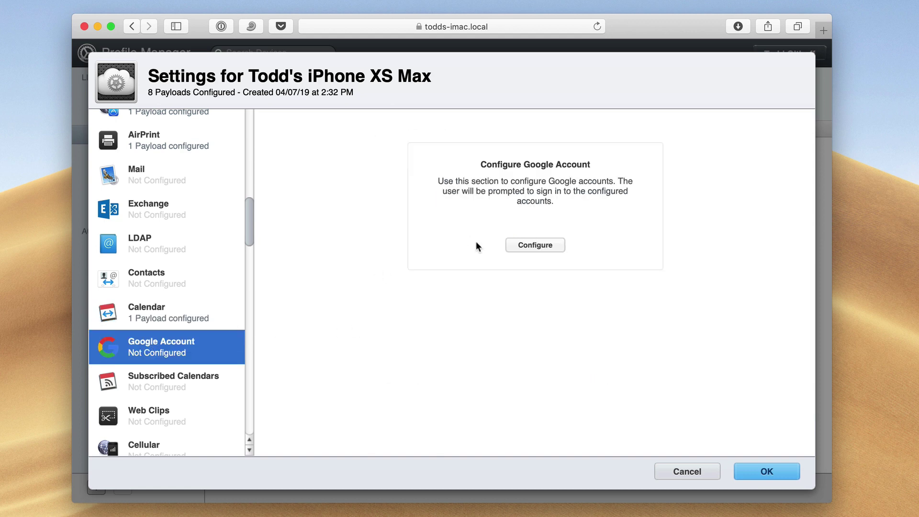
click(534, 246)
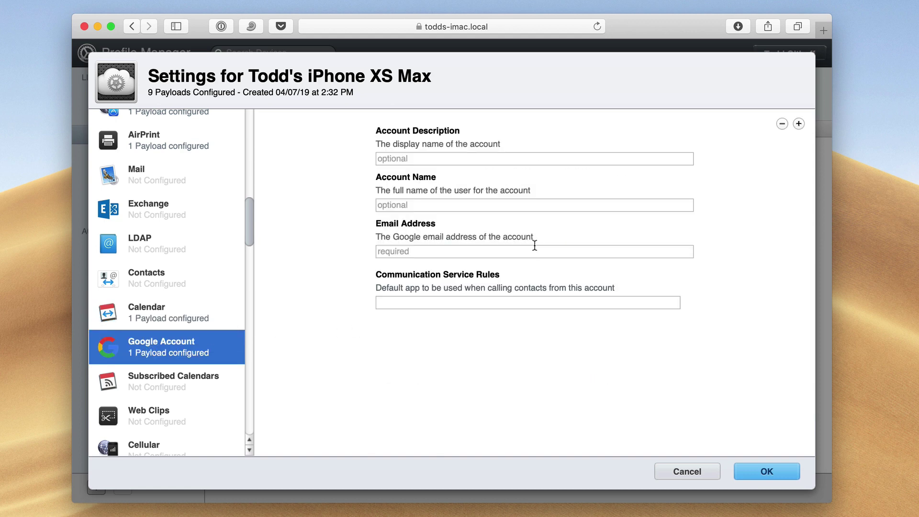
scroll(174, 329, down, 5)
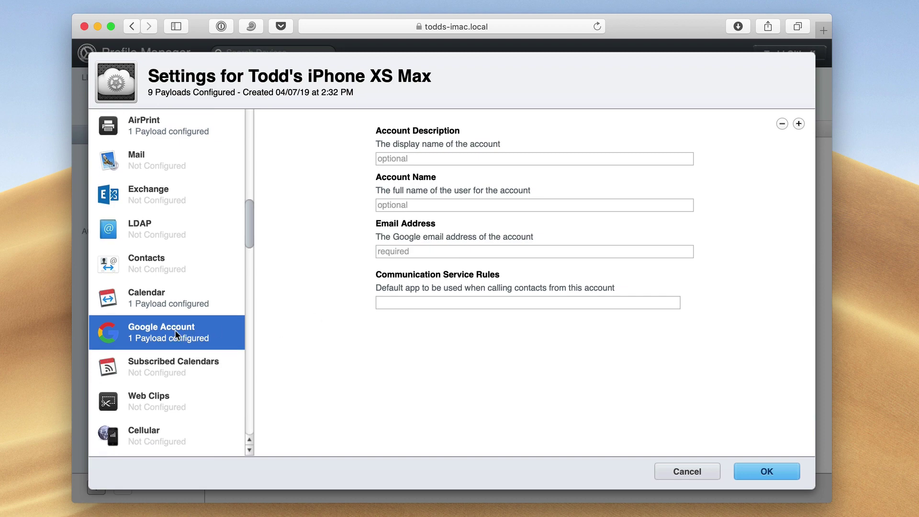
click(157, 284)
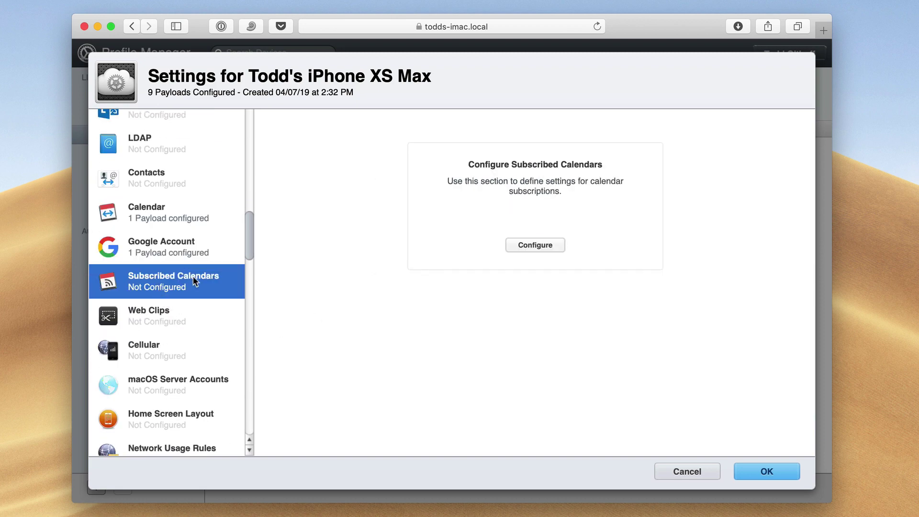
click(533, 246)
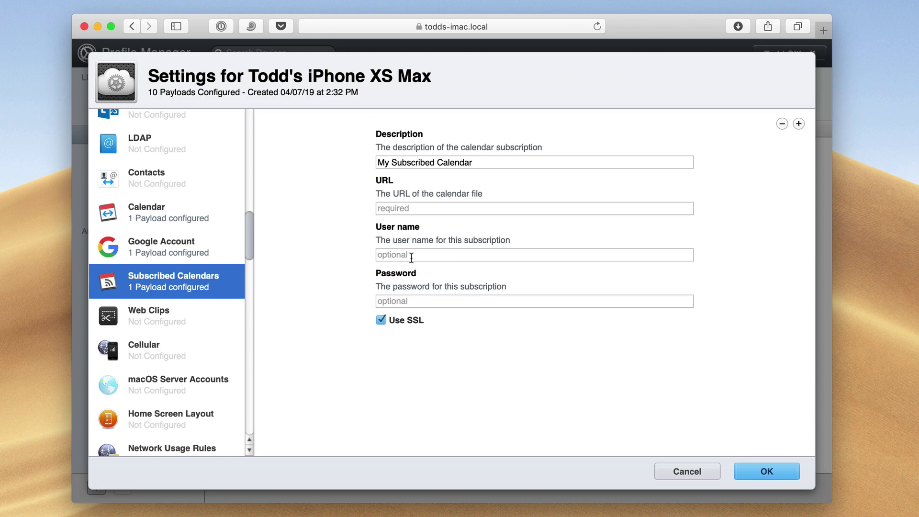
- Add Web Clips and Cellular payloads, keeping the Cellular APN type at Default APN
click(168, 318)
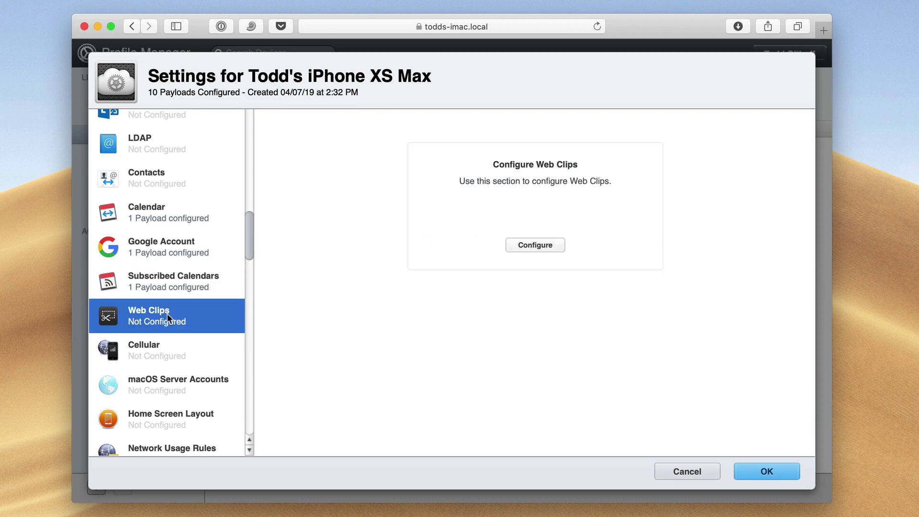
click(532, 246)
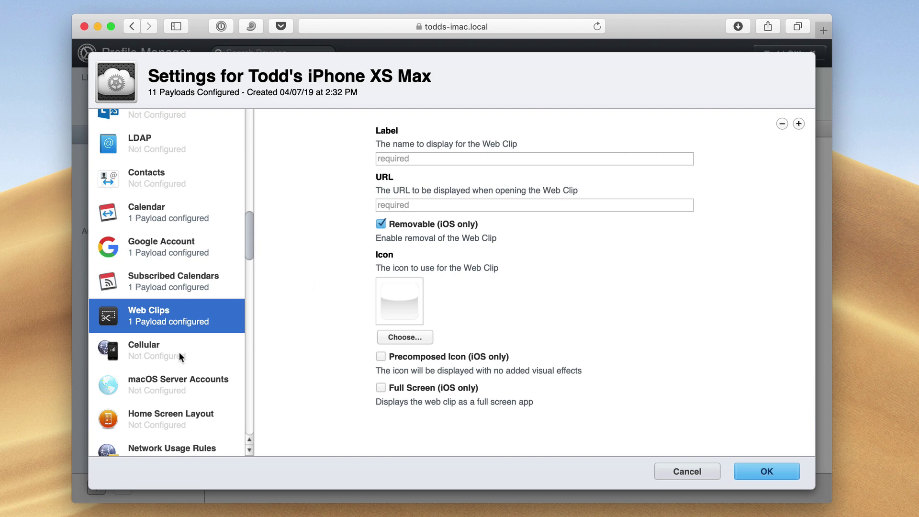
click(167, 356)
click(530, 244)
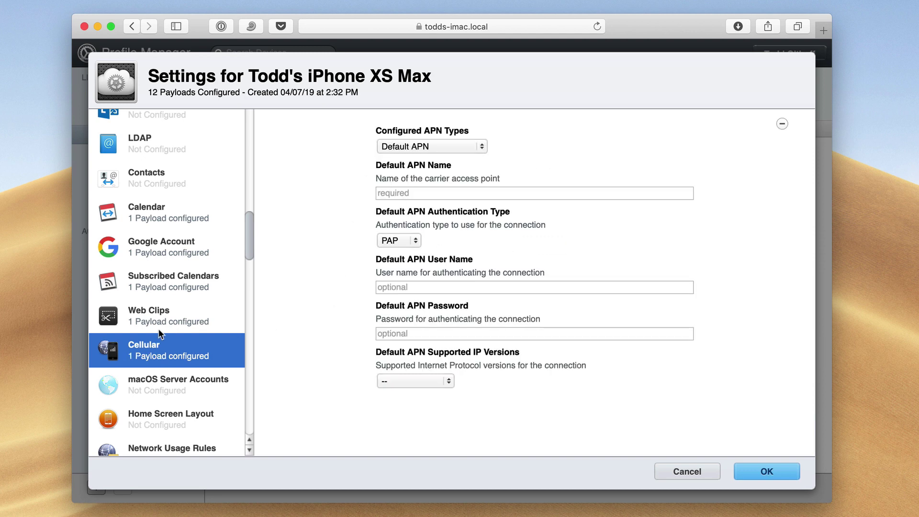
scroll(159, 329, down, 5)
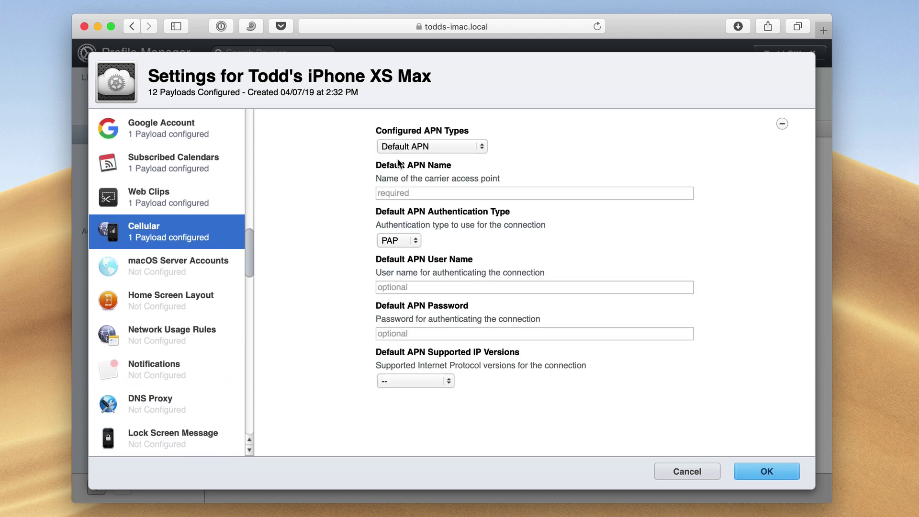
click(480, 145)
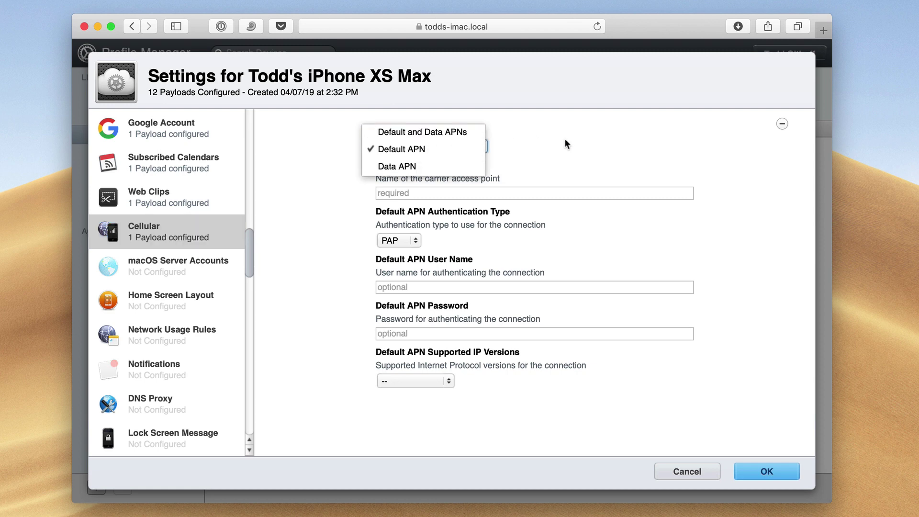
click(421, 181)
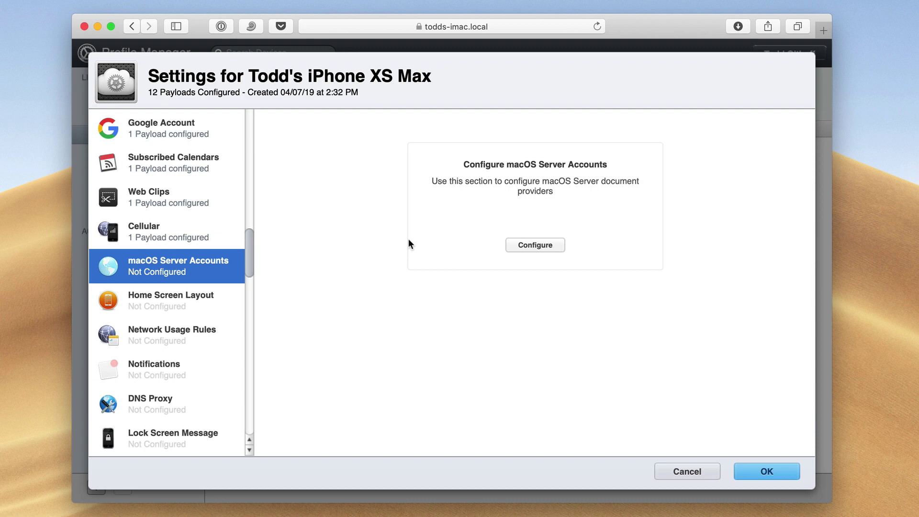
- Add the macOS Server Accounts and Home Screen Layout payloads to the iPhone's profile
click(534, 245)
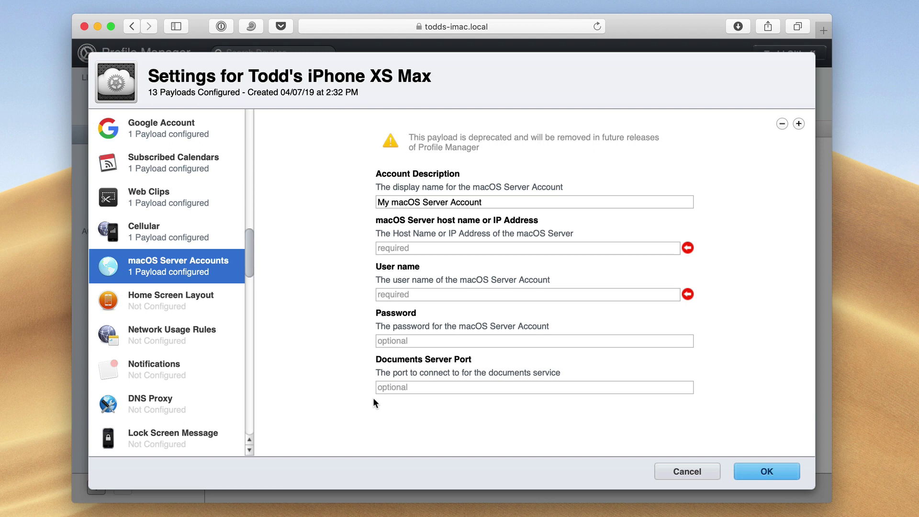
click(162, 302)
click(526, 244)
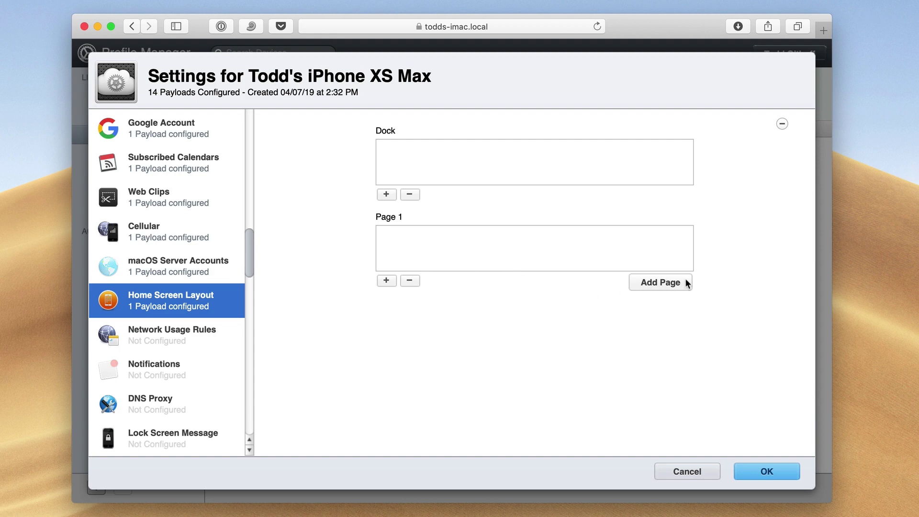
- Leave Home Screen Page 1 empty and add a Network Usage Rules payload
click(383, 282)
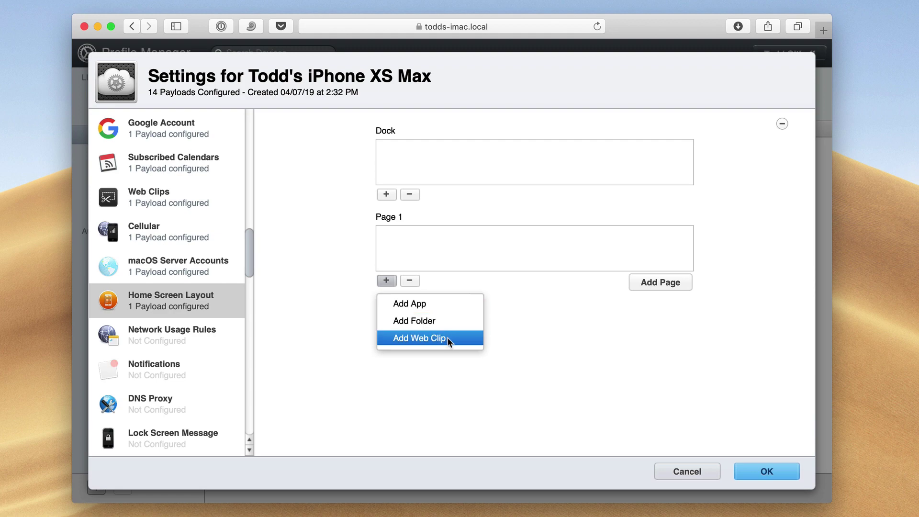
click(553, 331)
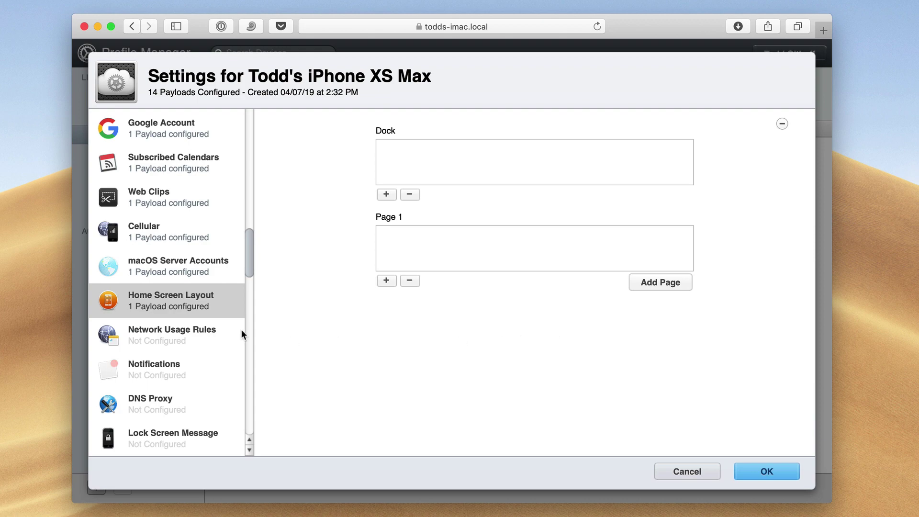
click(180, 338)
click(535, 245)
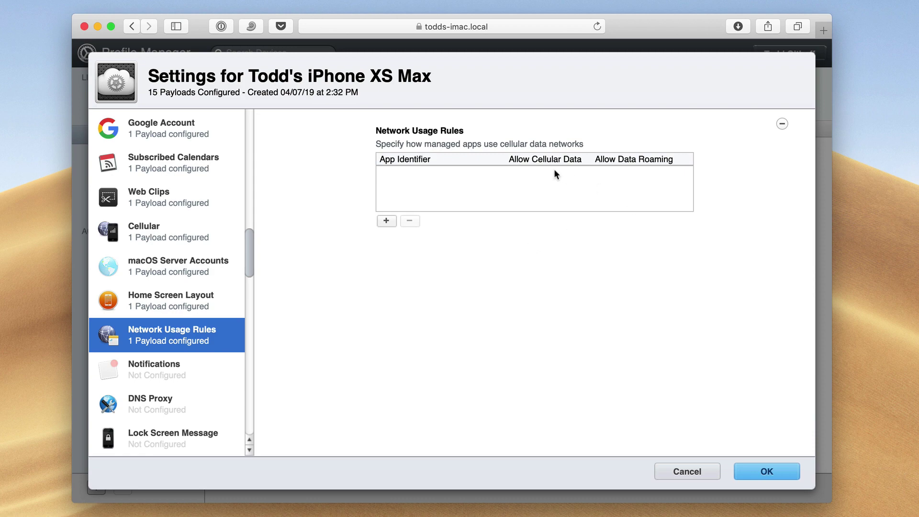
- Add a Notifications payload without any app notification settings
click(150, 370)
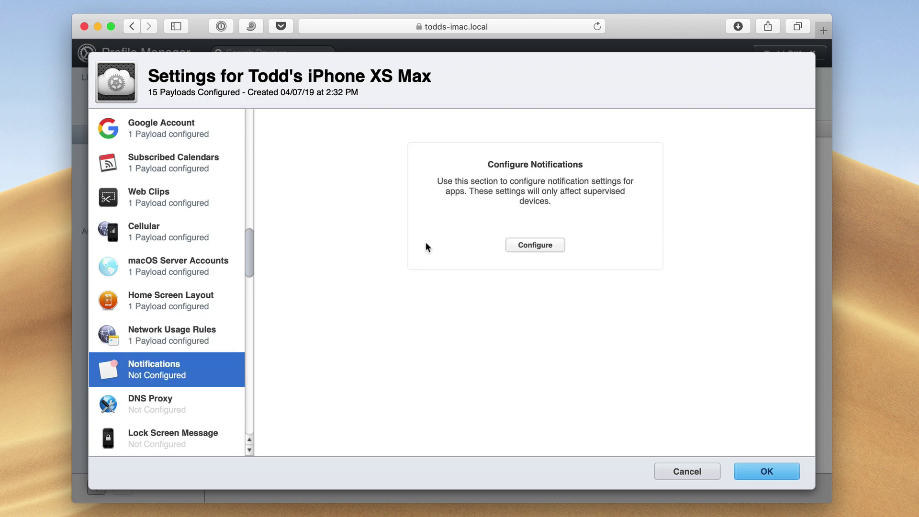
click(518, 246)
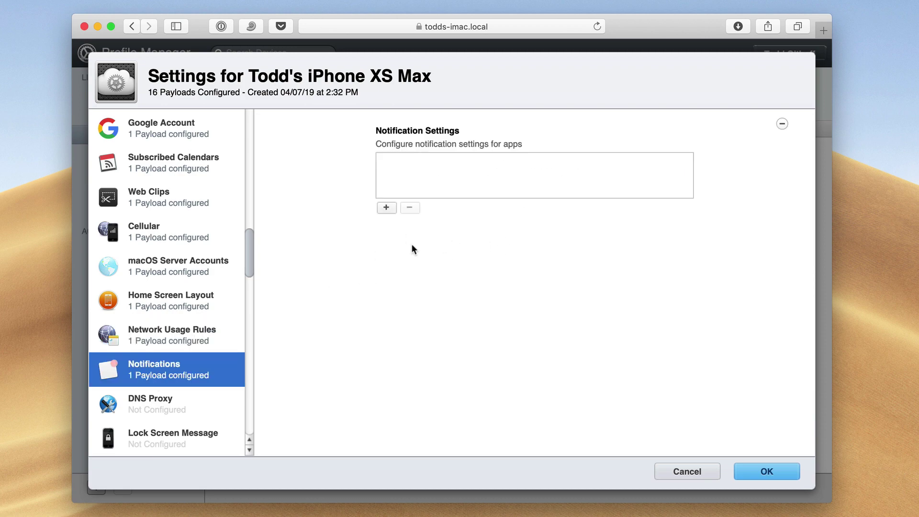
click(386, 209)
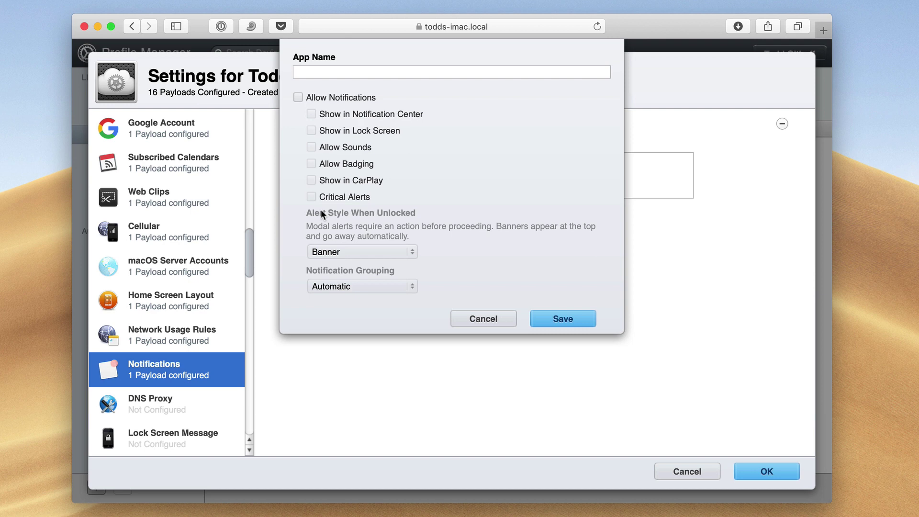
click(473, 320)
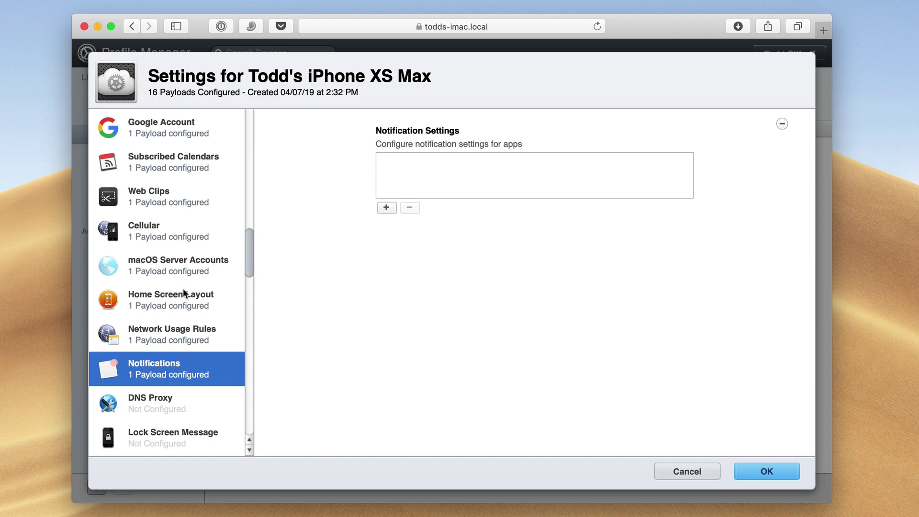
- Add a DNS Proxy payload to the profile
scroll(183, 289, down, 4)
click(166, 309)
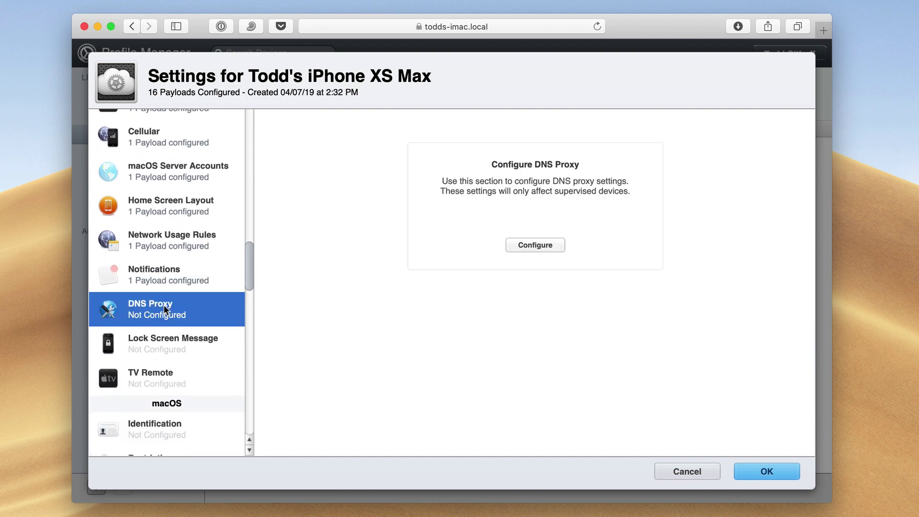
click(535, 245)
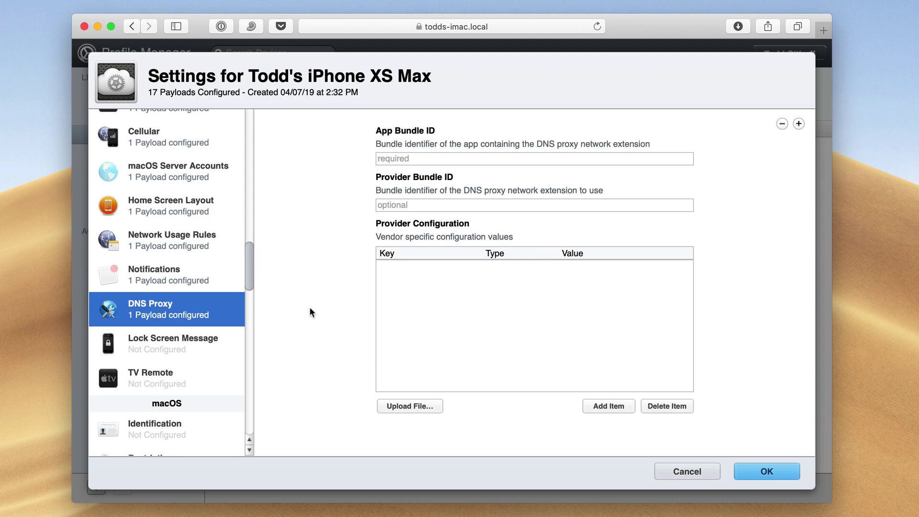
- Add a Lock Screen Message payload to the iPhone's profile
click(173, 341)
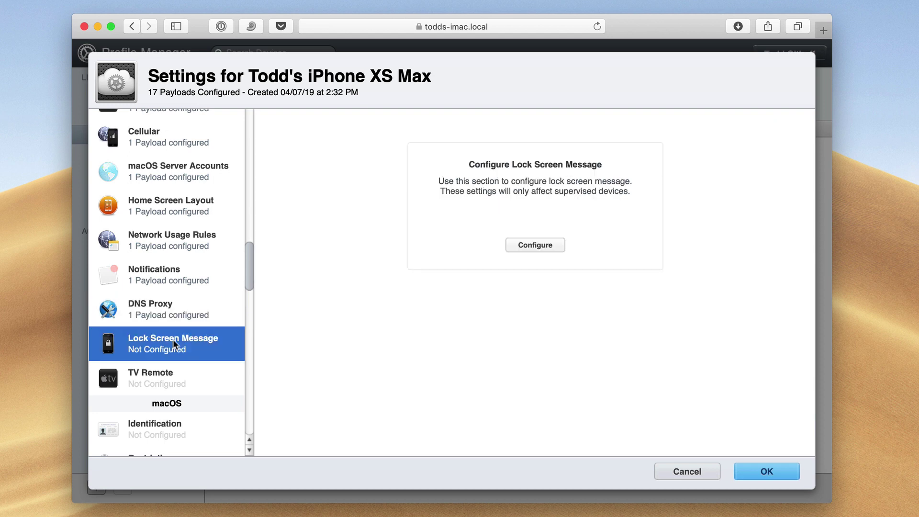
click(535, 245)
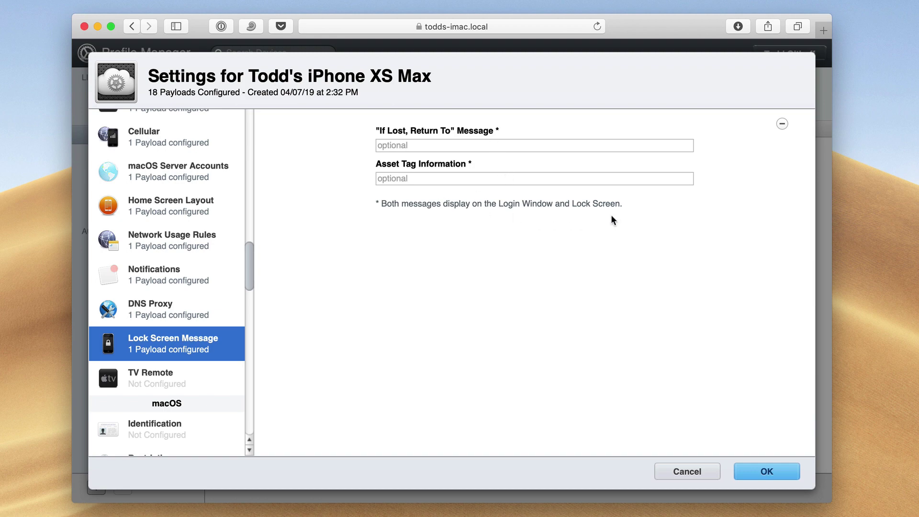
drag(250, 266, 249, 275)
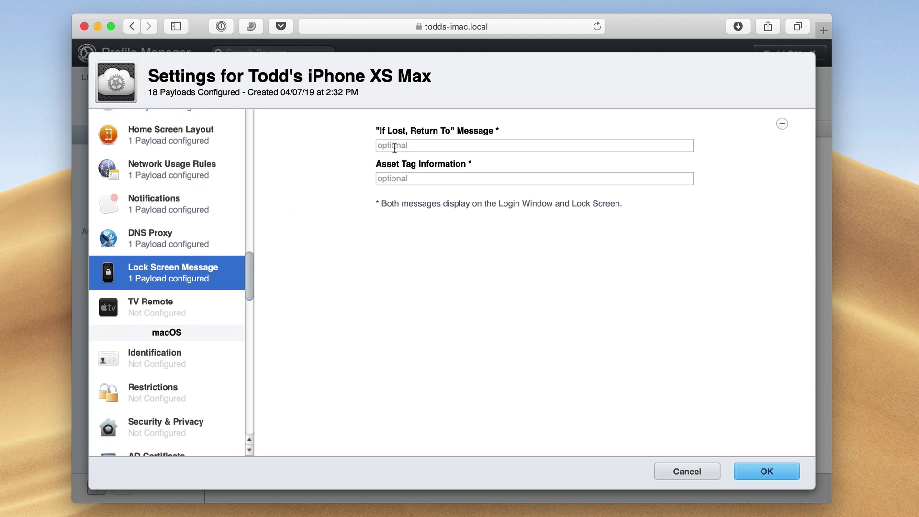
- Add a TV Remote payload, leaving its allowed Apple TV list empty
click(171, 308)
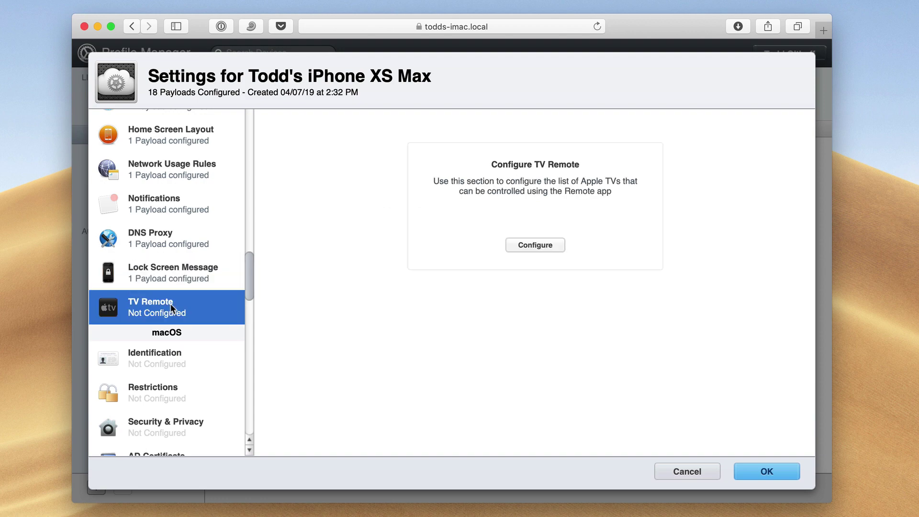
click(534, 246)
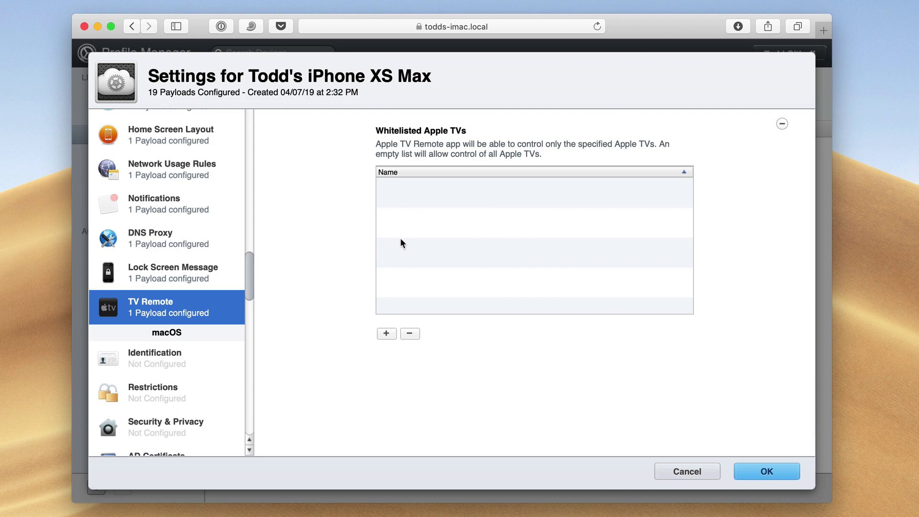
click(387, 333)
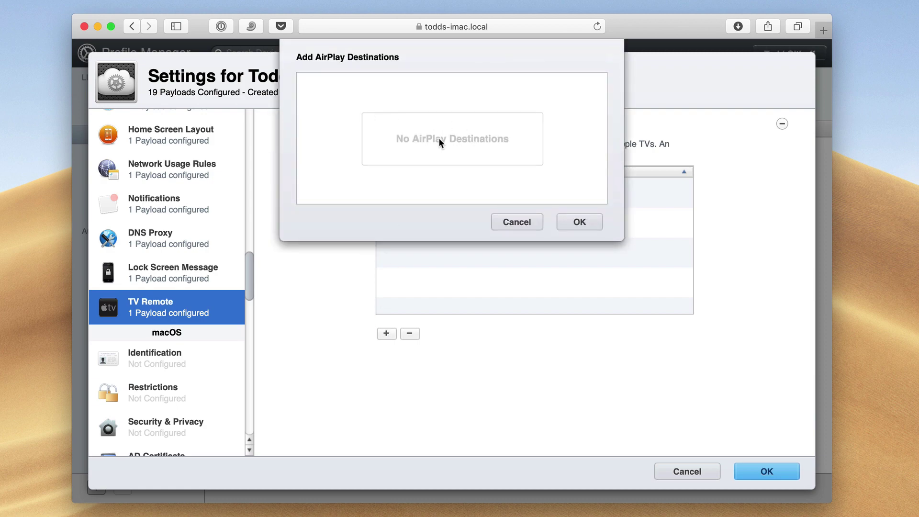
click(510, 226)
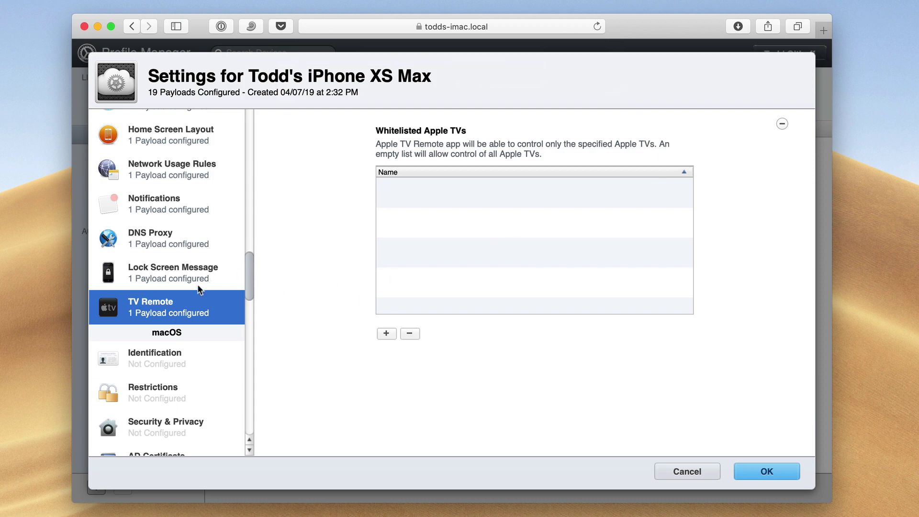
scroll(199, 234, up, 10)
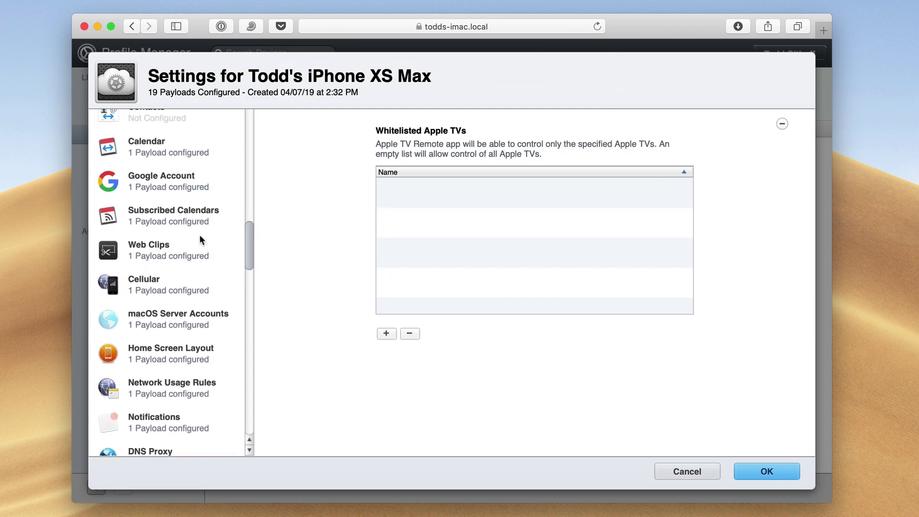
scroll(199, 235, up, 15)
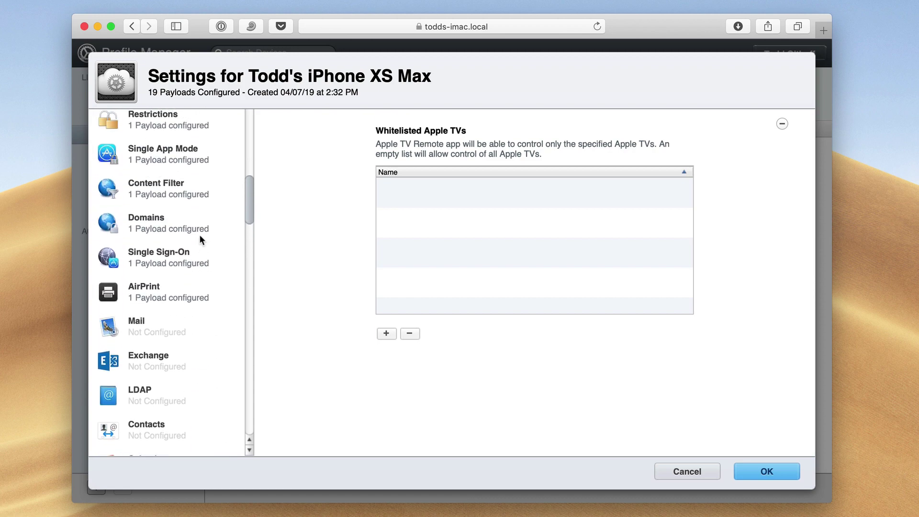
scroll(200, 234, down, 3)
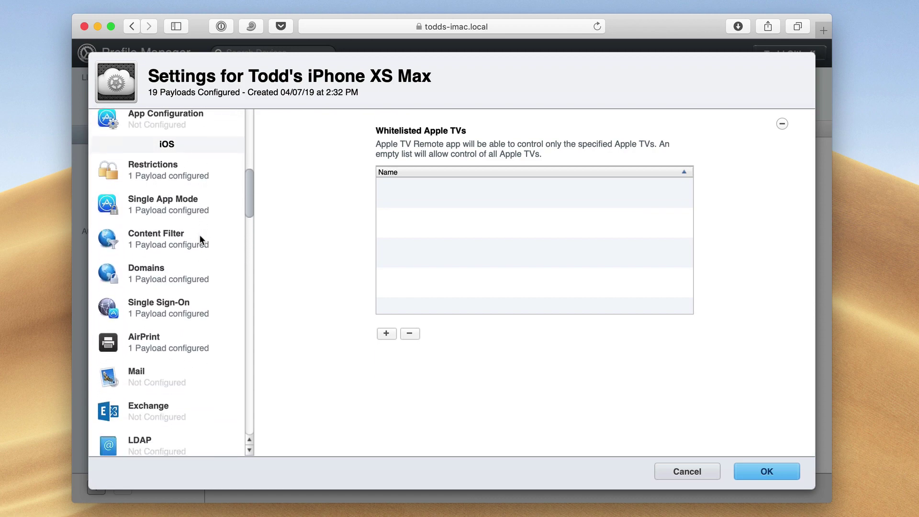
scroll(199, 235, down, 1)
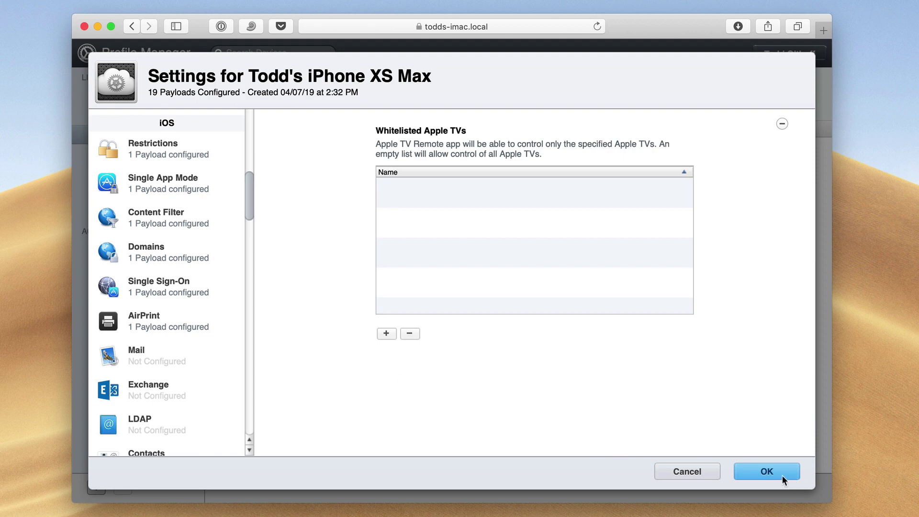
- Discard the settings edits, then create and save a device group named 'iOS Devices'
click(689, 472)
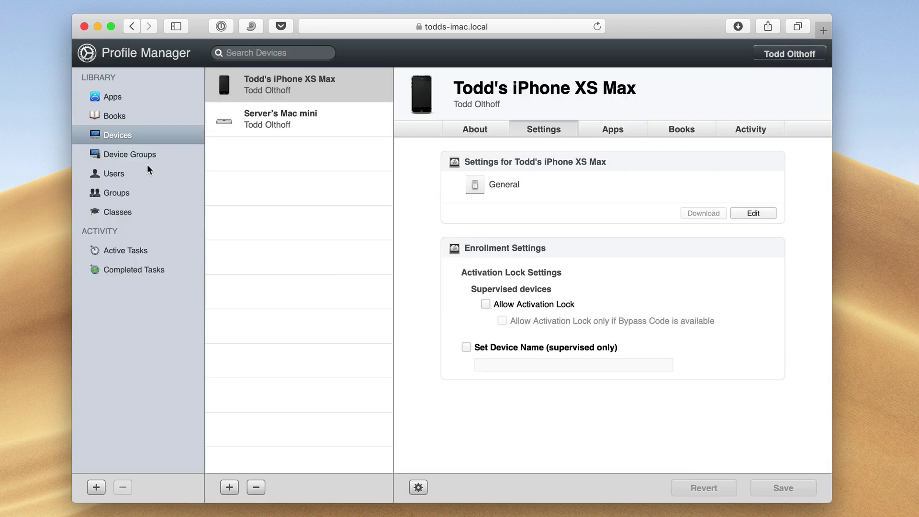
click(141, 153)
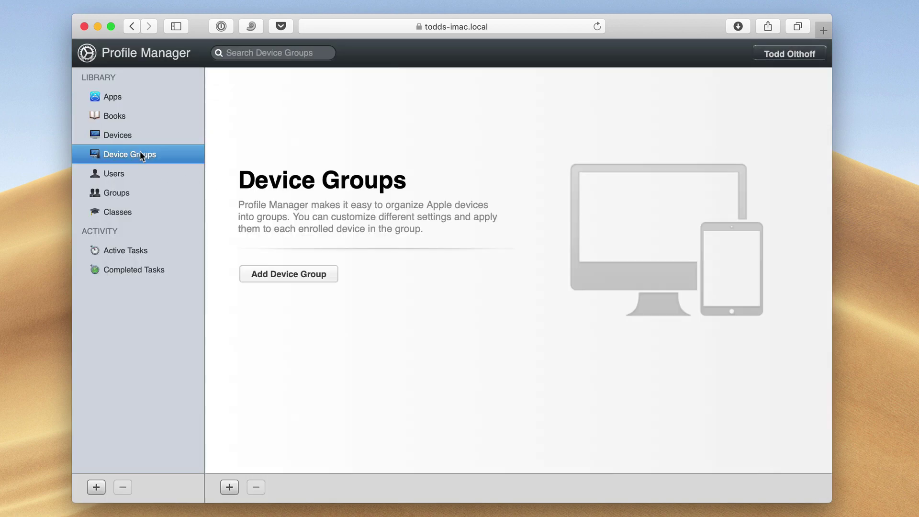
click(284, 274)
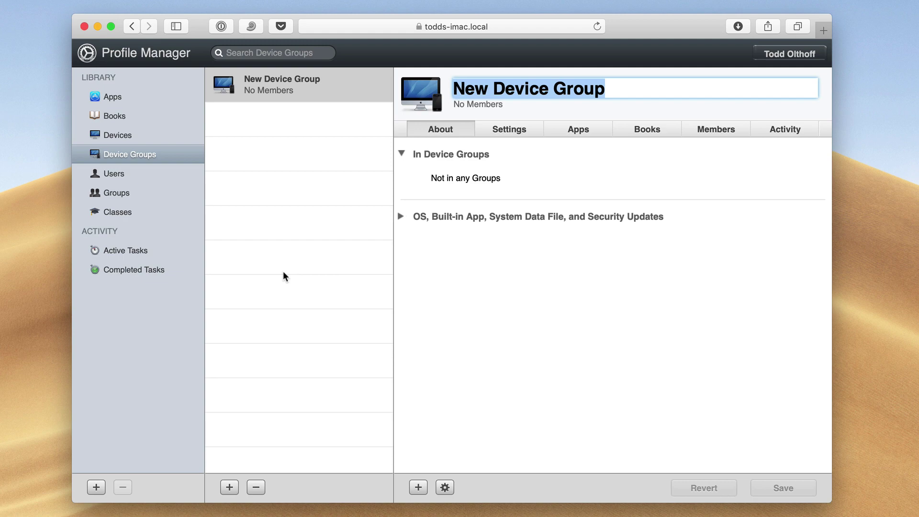
text(iOS )
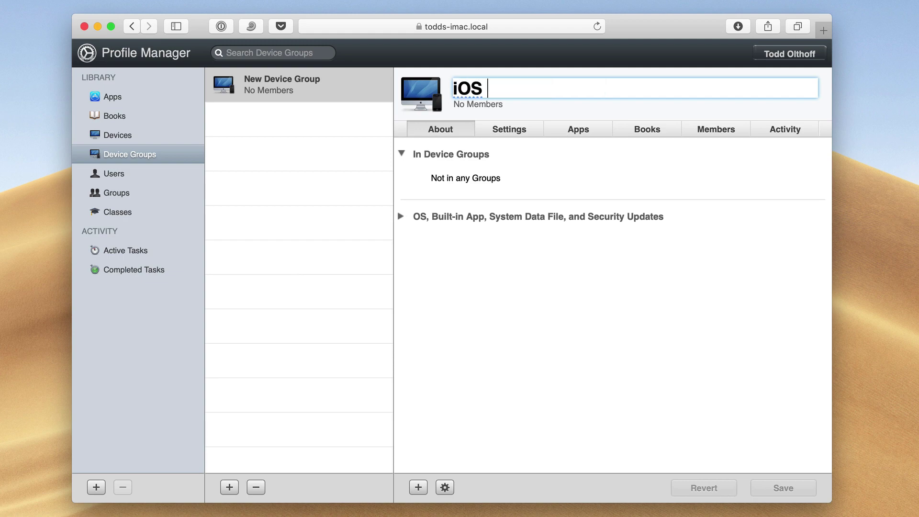
text(Devices)
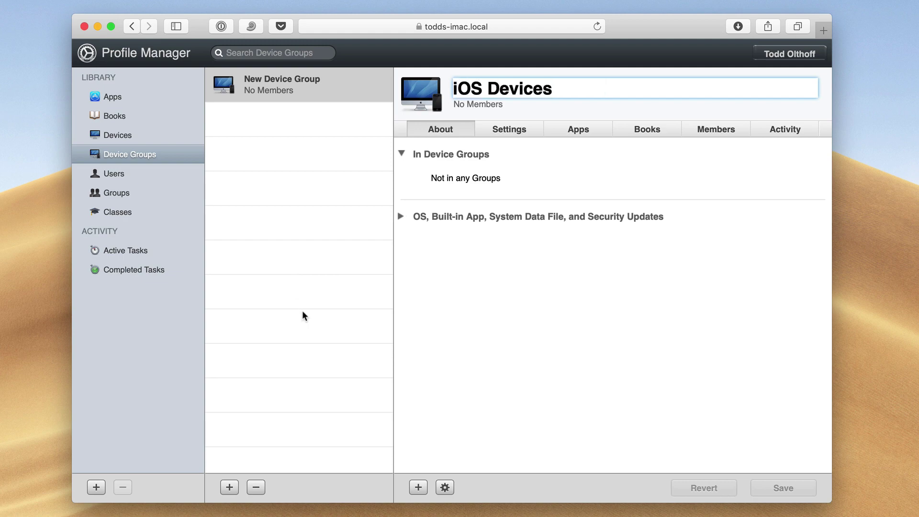
click(565, 352)
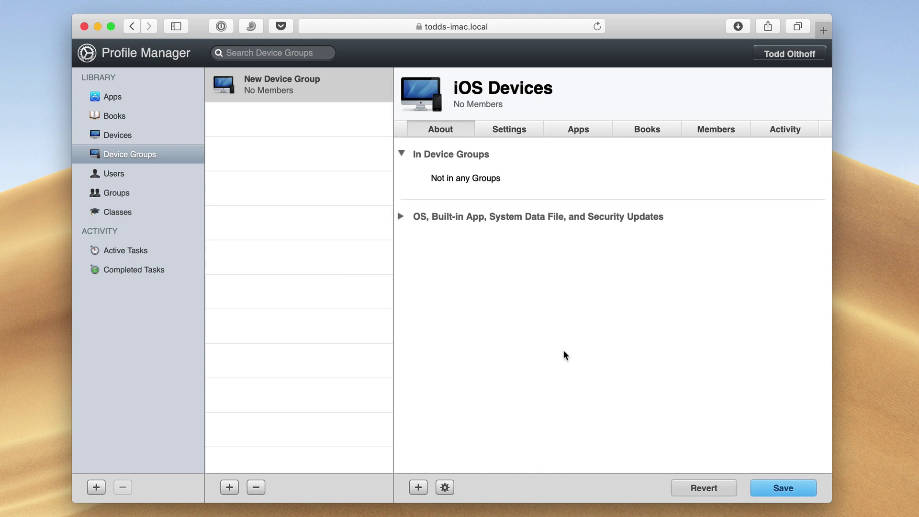
click(769, 481)
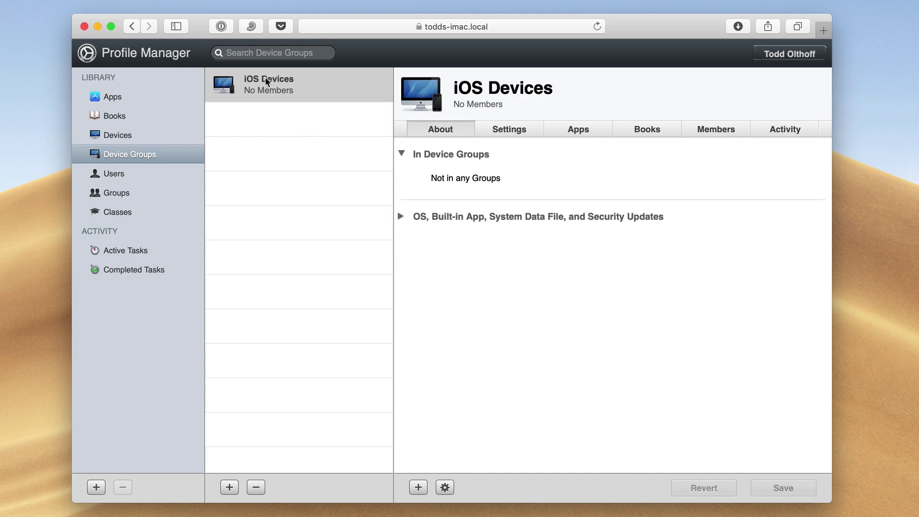
- Add the iPhone XS Max as the first member of the iOS Devices group
click(704, 134)
click(415, 485)
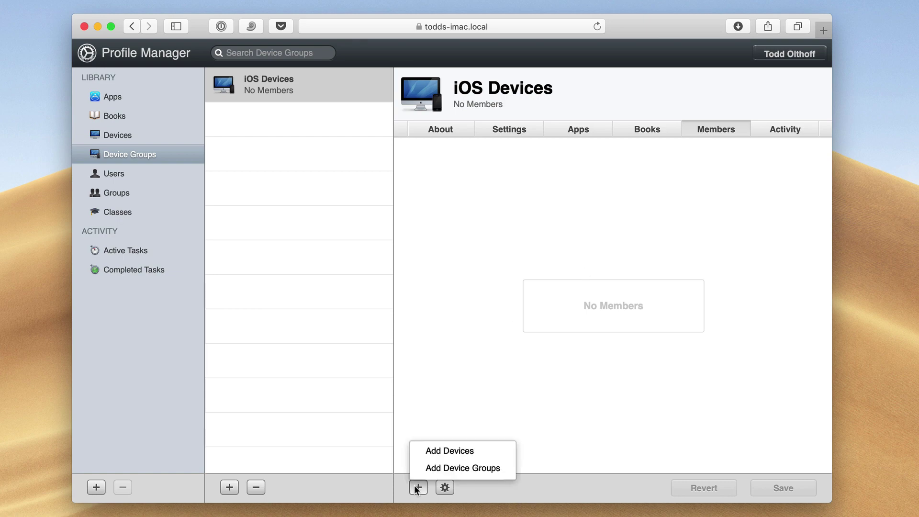
click(442, 454)
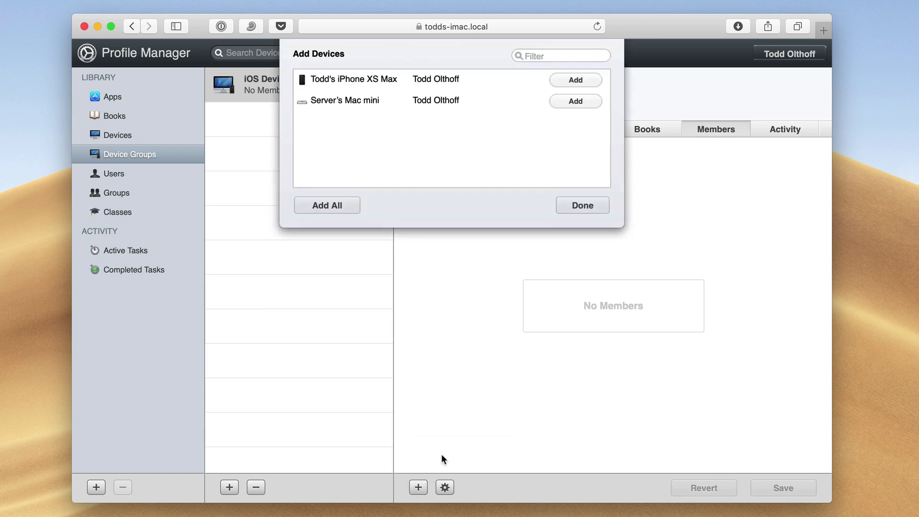
click(575, 82)
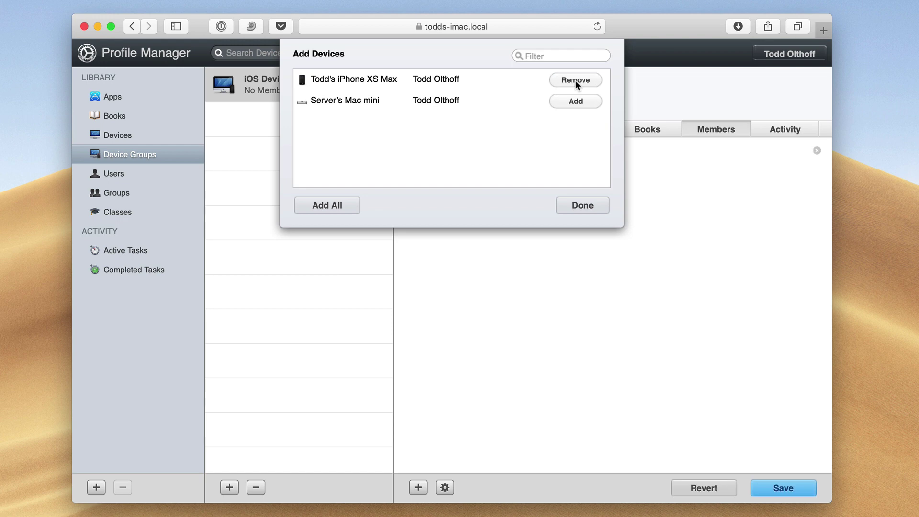
click(593, 207)
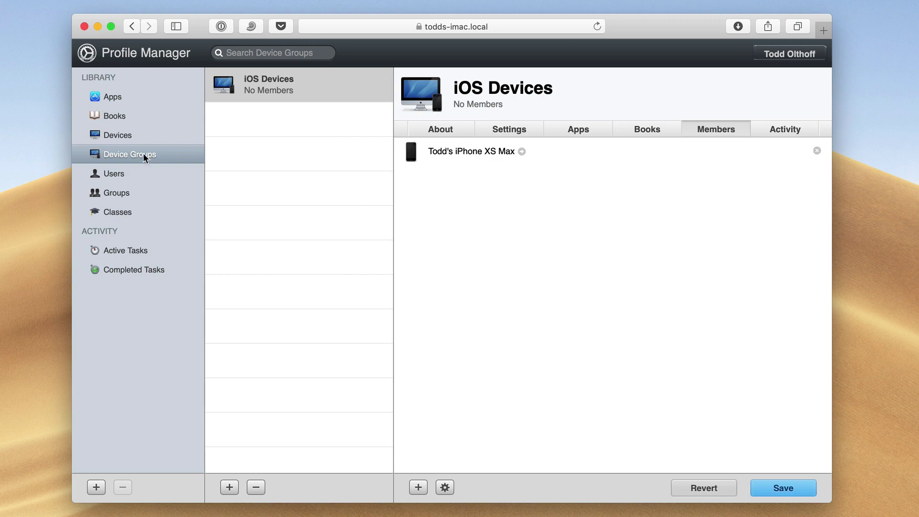
- Show the iOS Devices group's Settings tab with its General payload
click(510, 134)
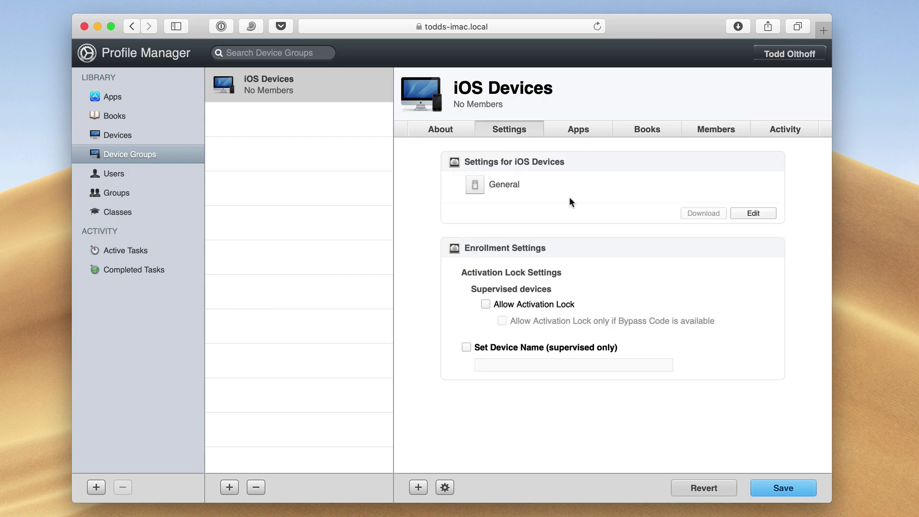